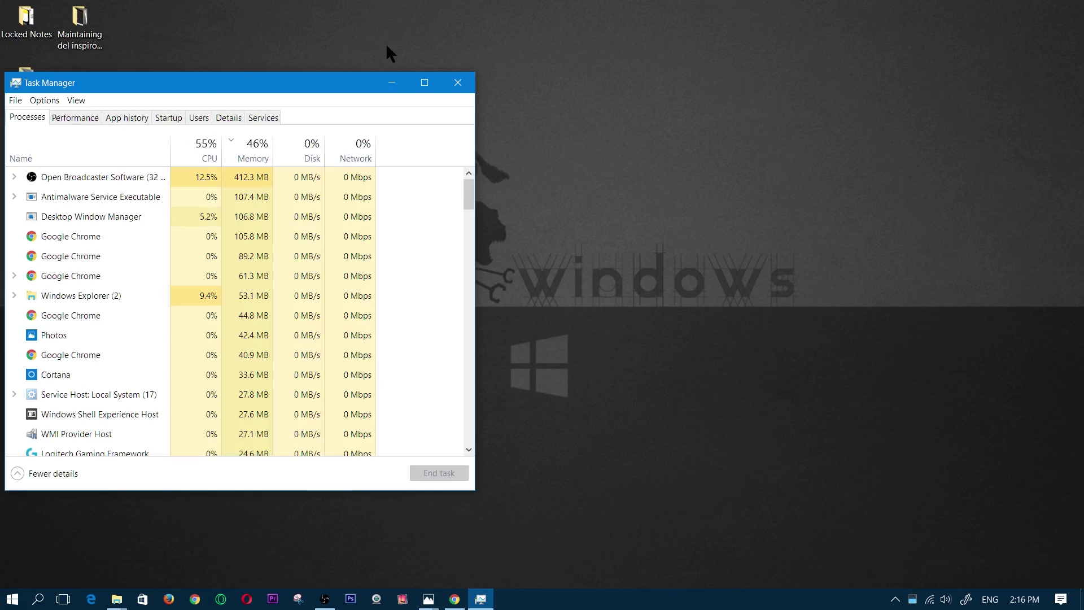
Step: Drag the Task Manager window down and right so it no longer covers the desktop icons
left_click_drag(185, 85, 230, 71)
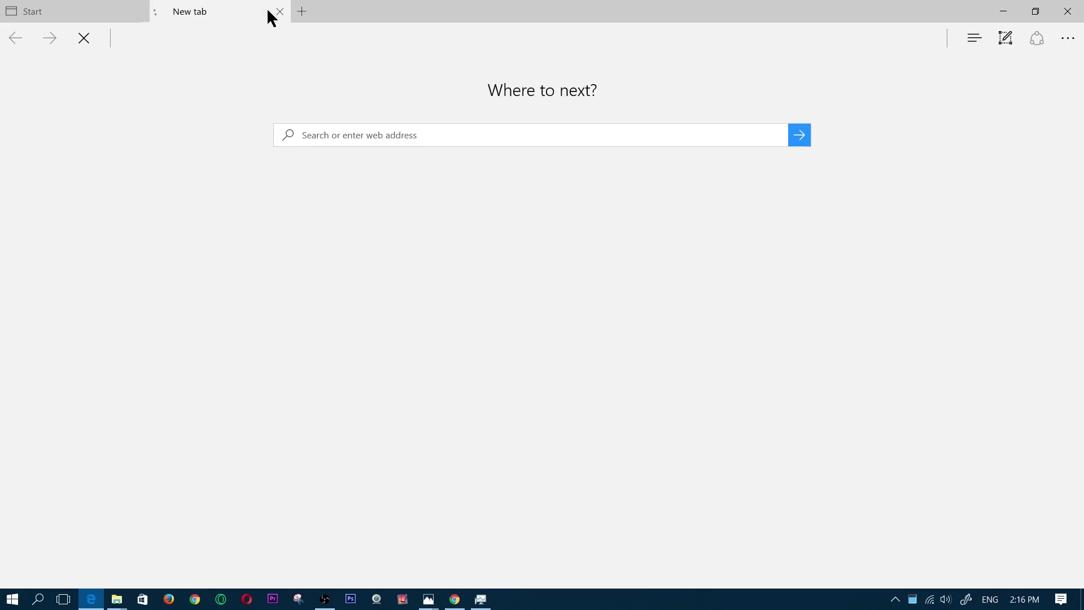
Step: Restore and close the Edge window, close Chrome, then relaunch Chrome from the taskbar
double_click(353, 16)
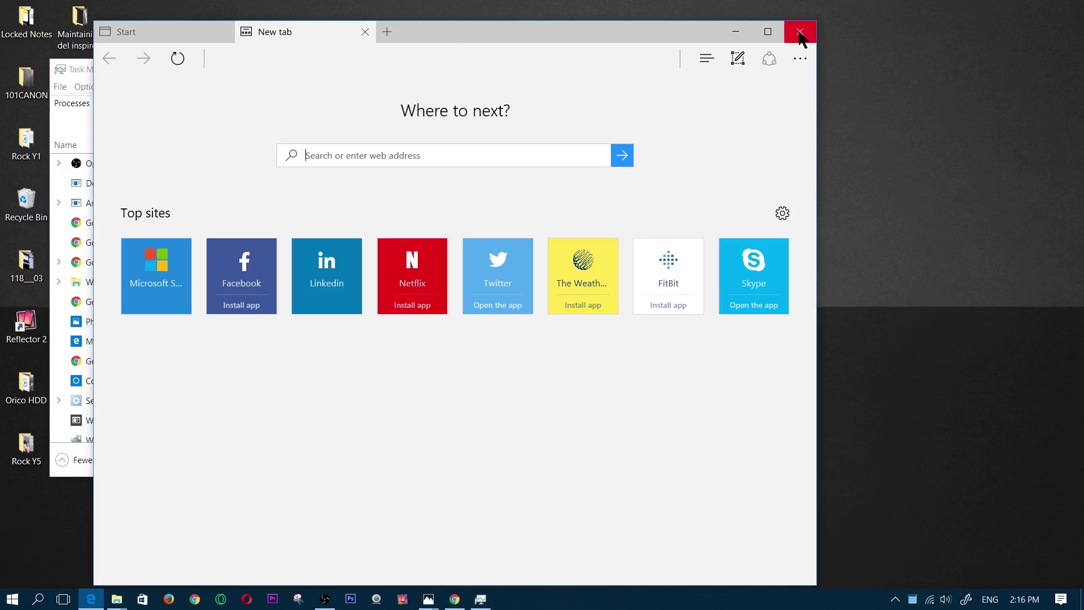
left_click(800, 33)
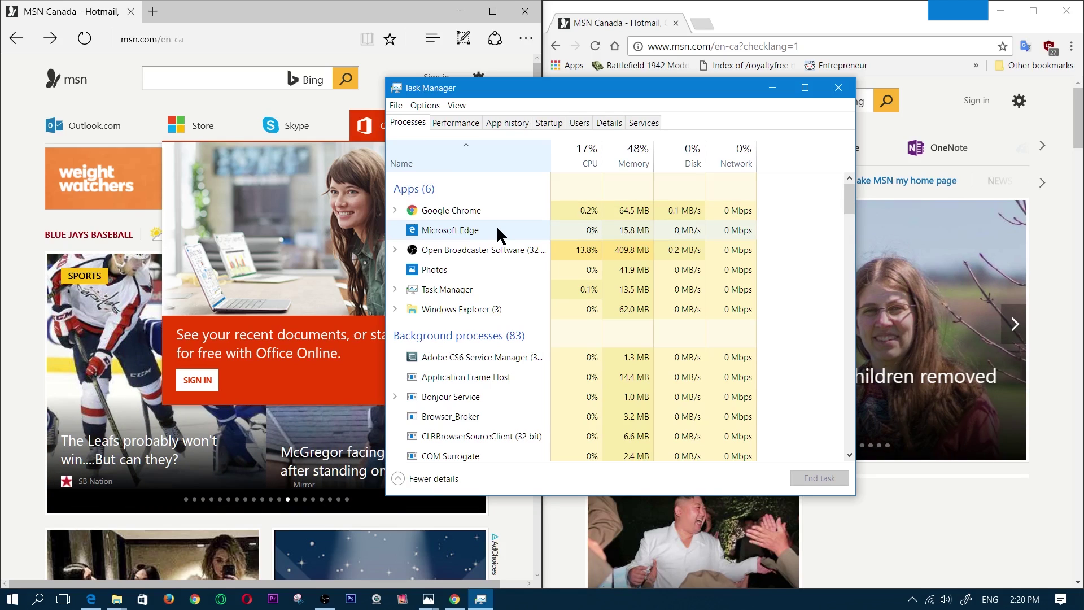
left_click(525, 12)
left_click(1065, 11)
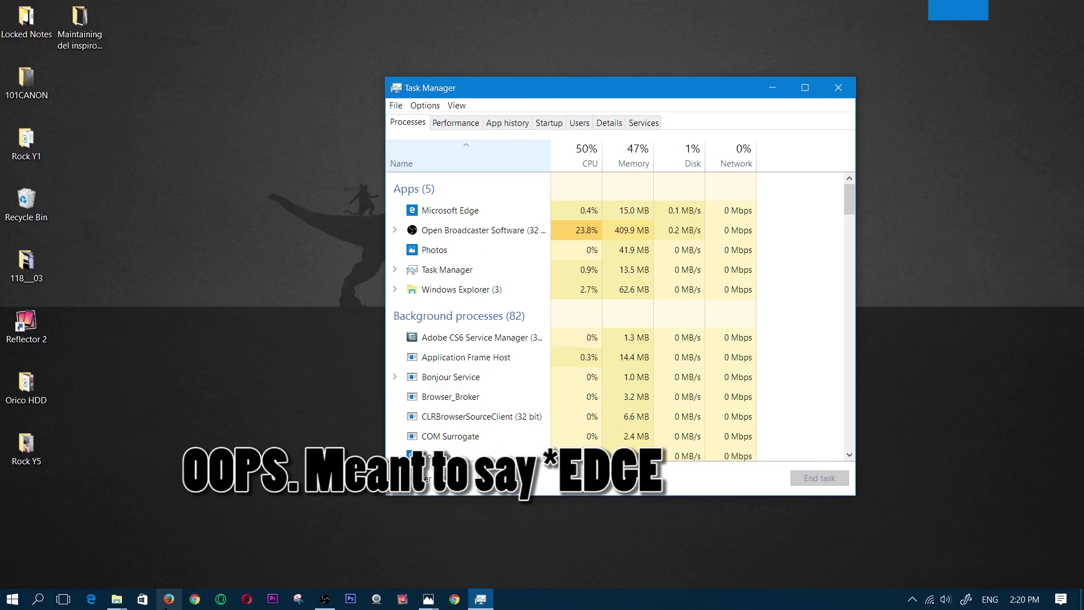
left_click(195, 599)
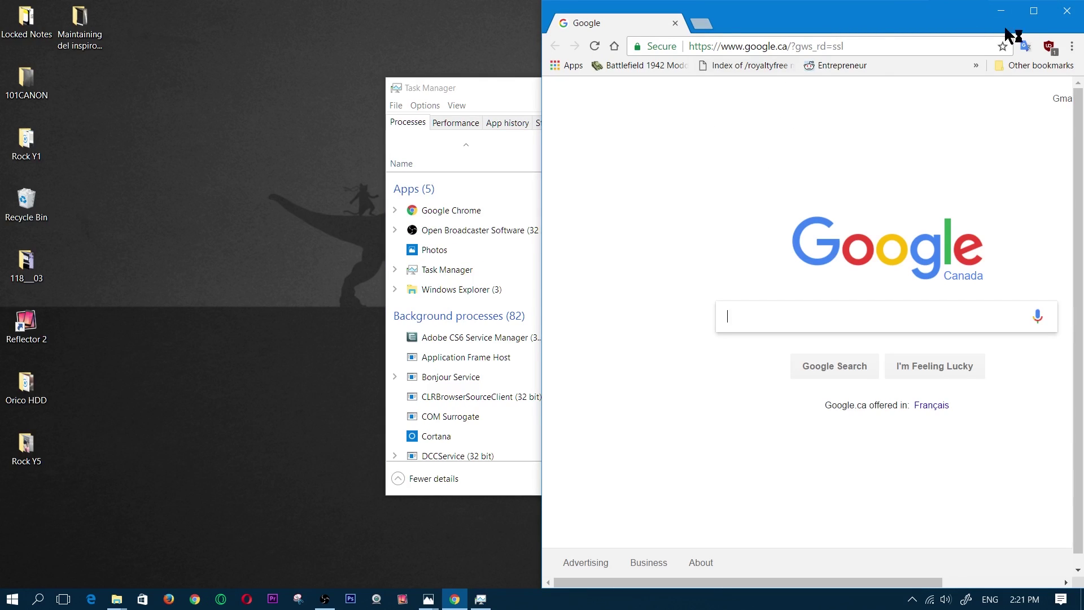
Step: Close the Chrome window and launch Microsoft Edge from the taskbar
left_click(1066, 10)
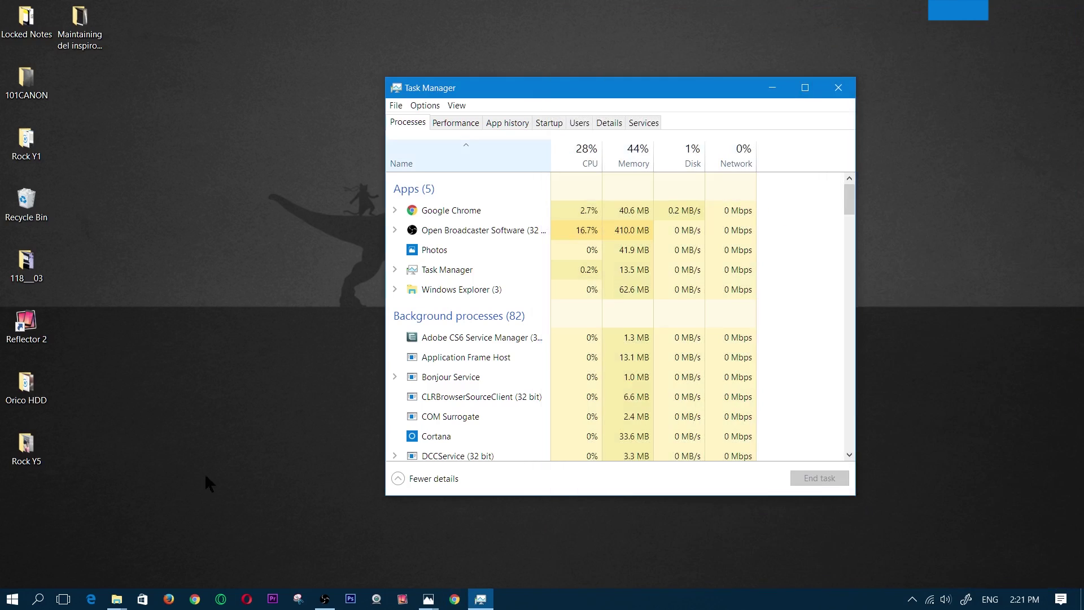
left_click(91, 600)
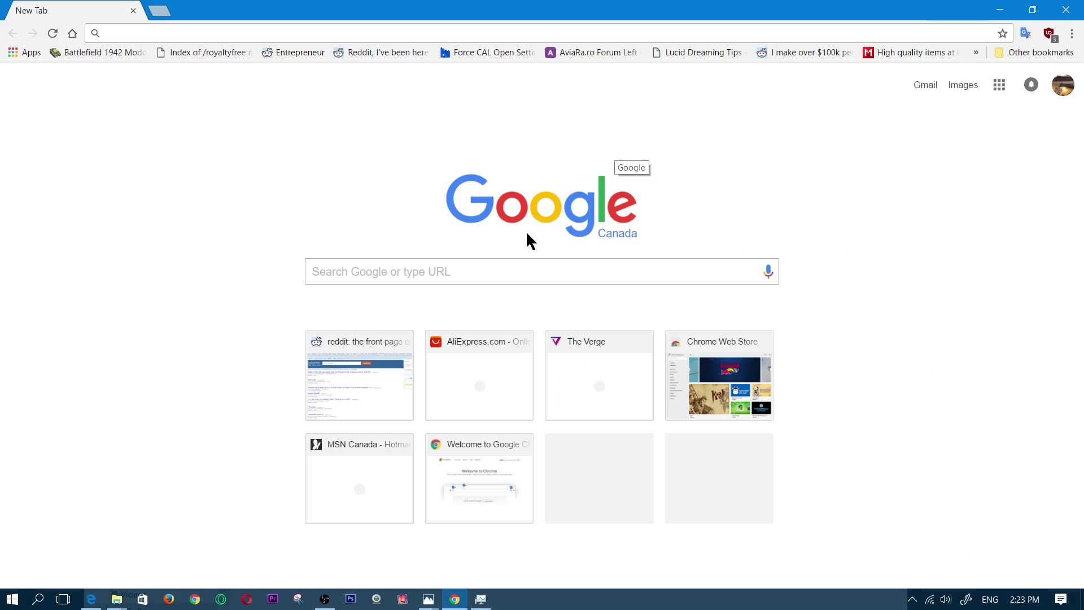
Step: Go to chrome://flags from the address bar to list Chrome's experiments
left_click(495, 266)
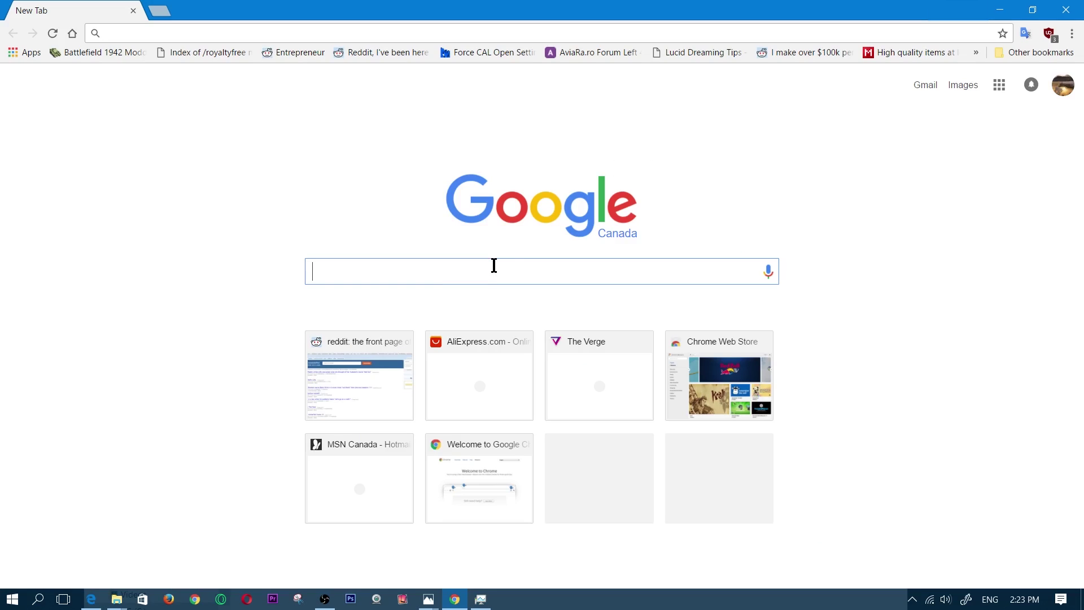
left_click(274, 29)
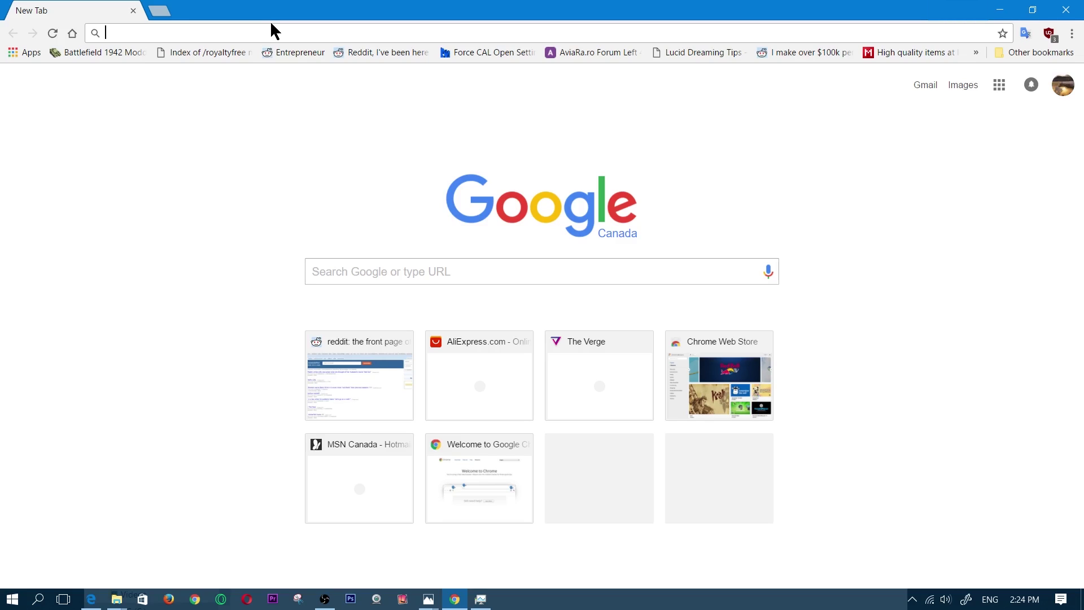
type("ch")
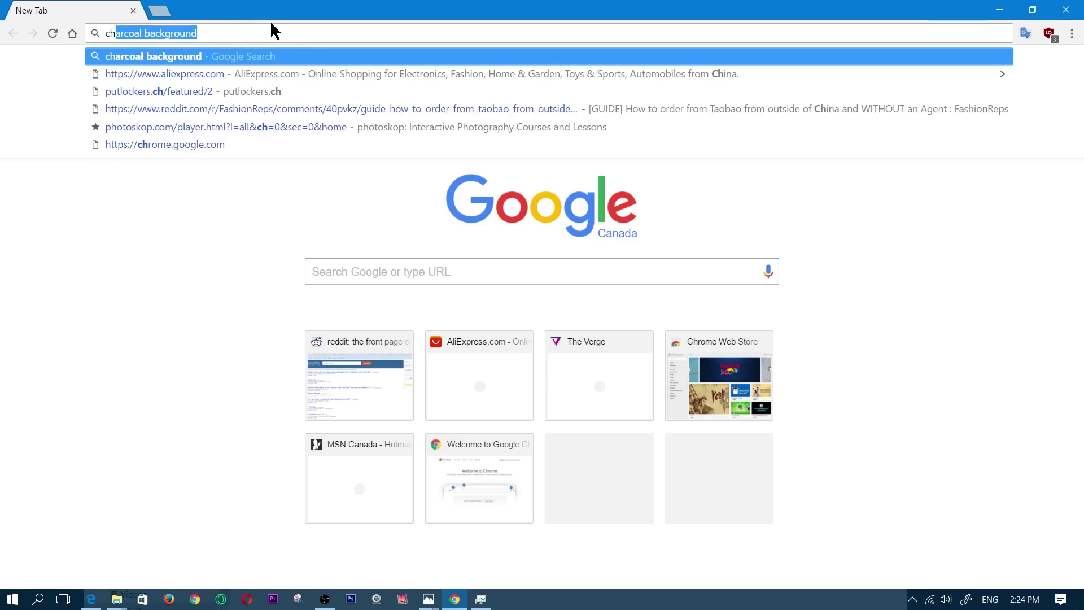
type("rome")
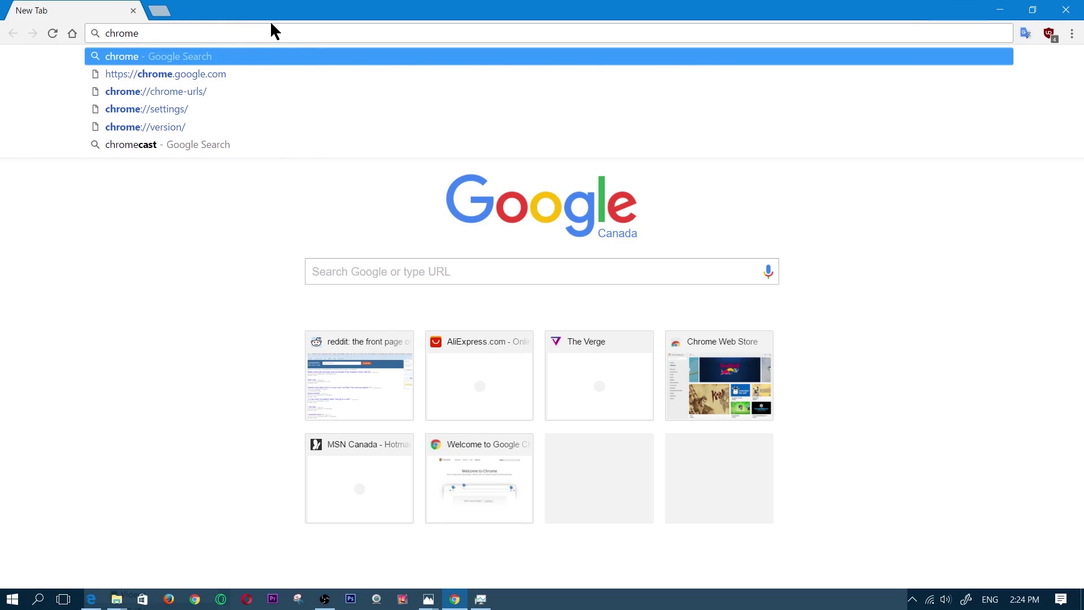
type(":/")
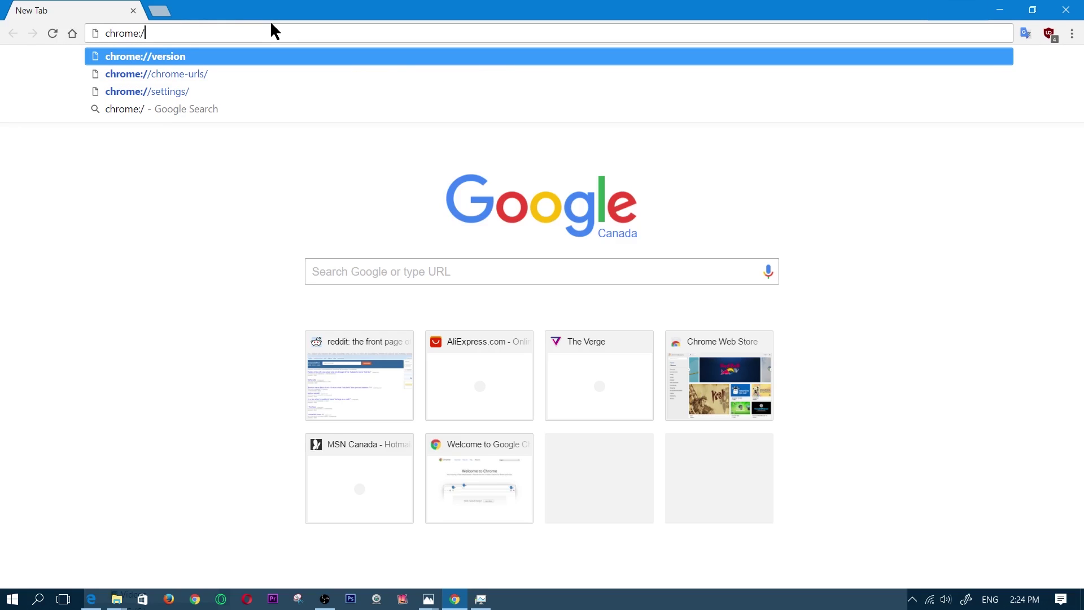
type("/flags")
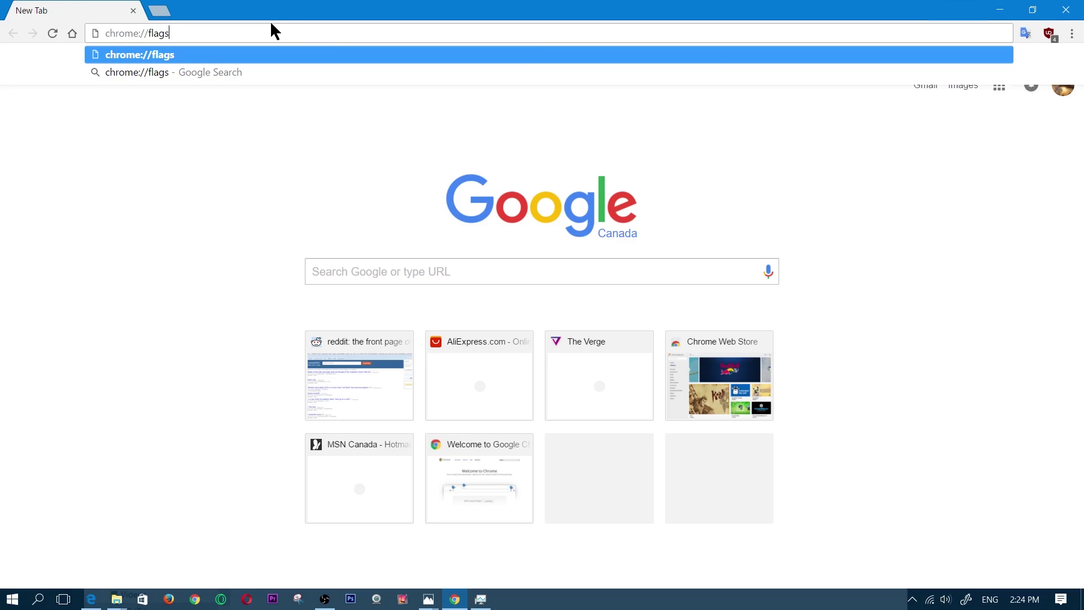
key("Return")
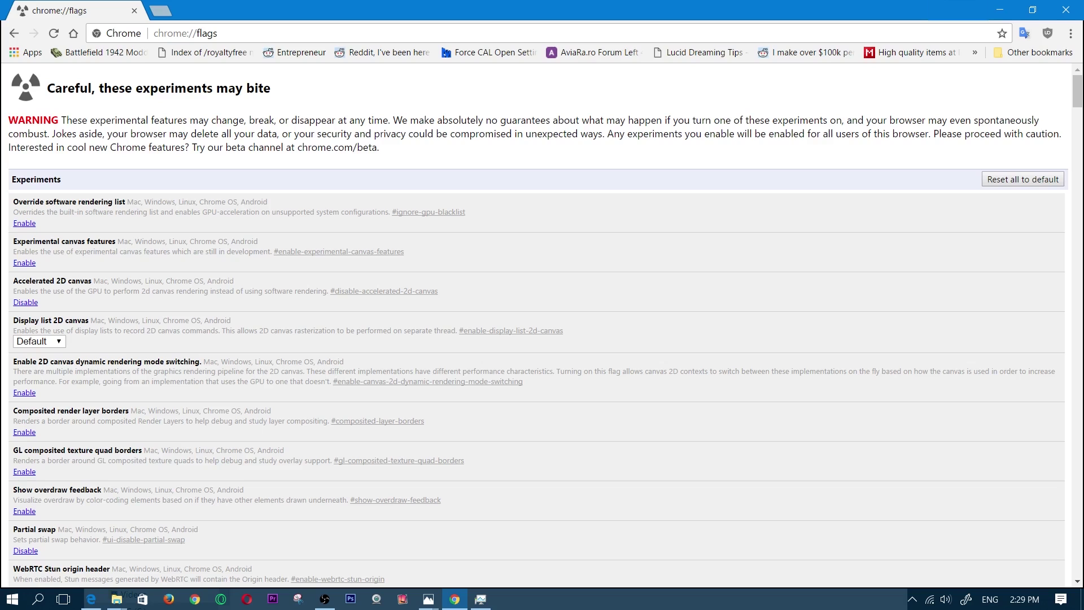
key("ctrl+f")
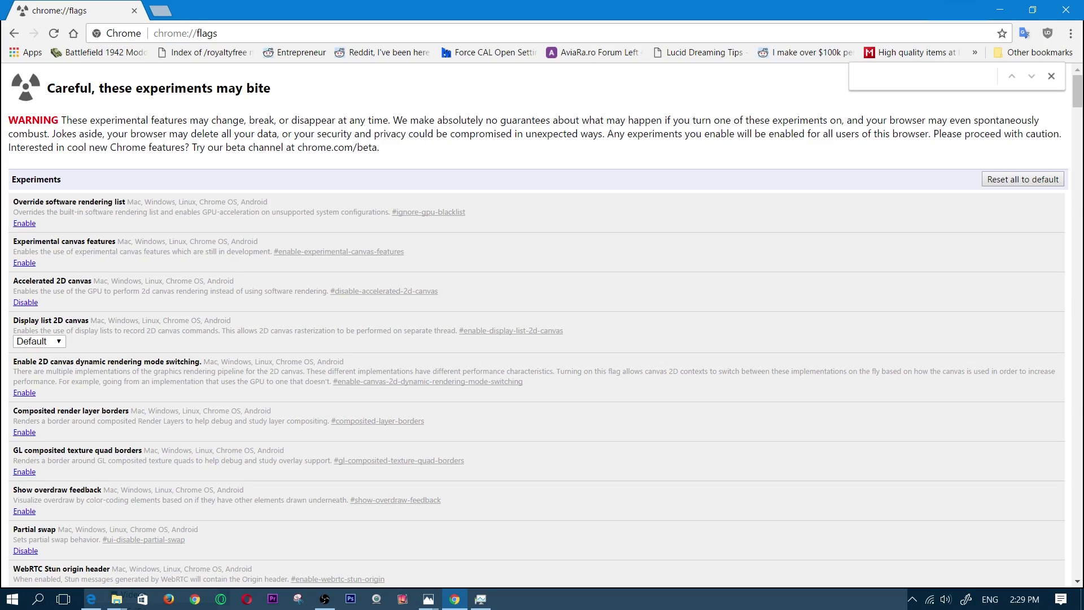
Step: Find 'number of raster' on the flags page and set Number of raster threads to 4
type("number of r")
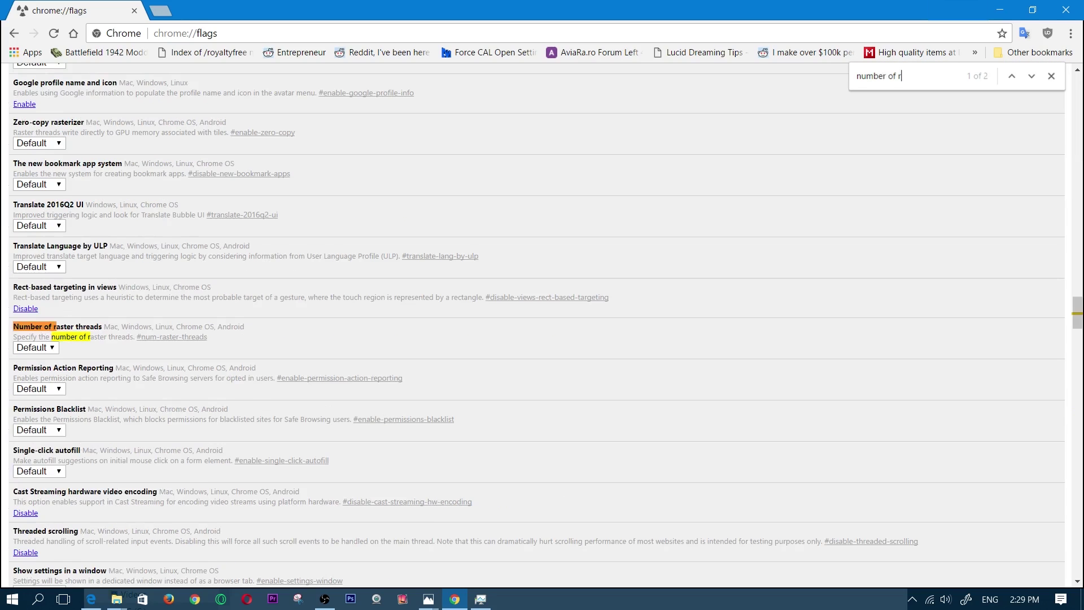
type("aster")
left_click(51, 347)
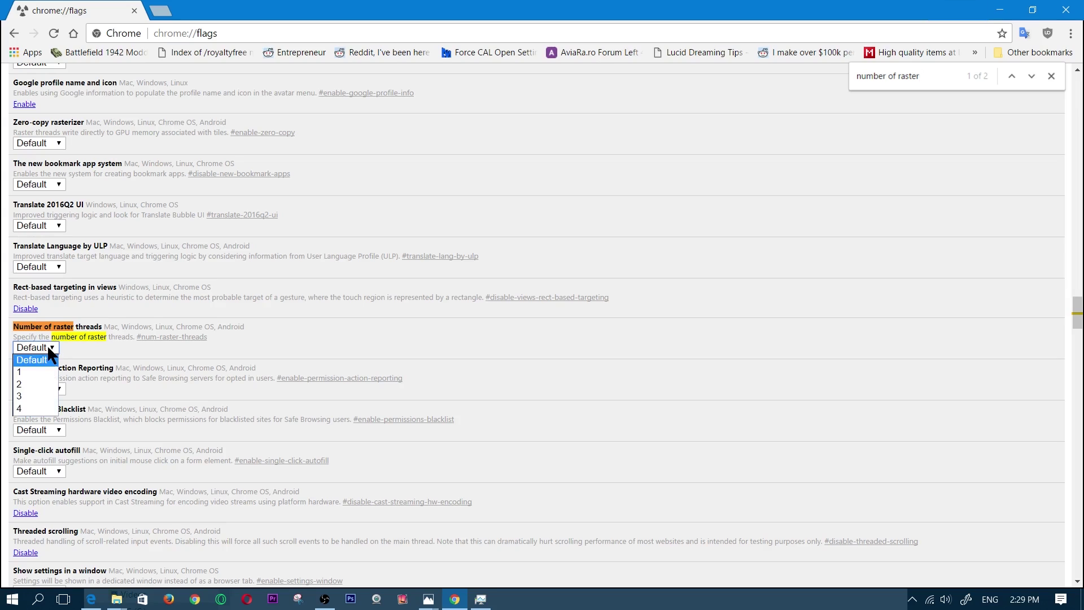
left_click(23, 409)
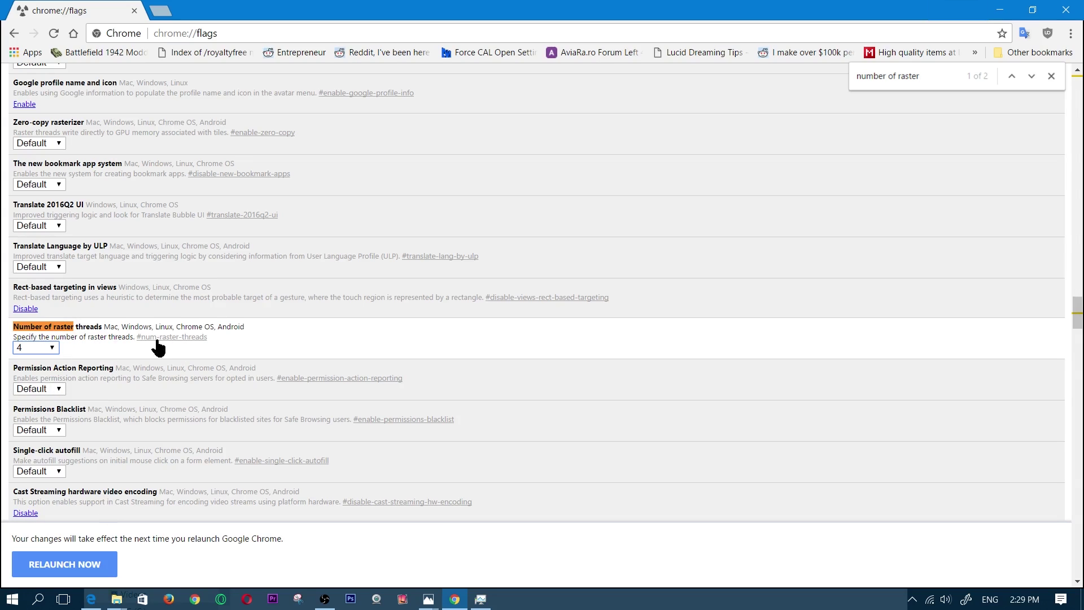
key("Escape")
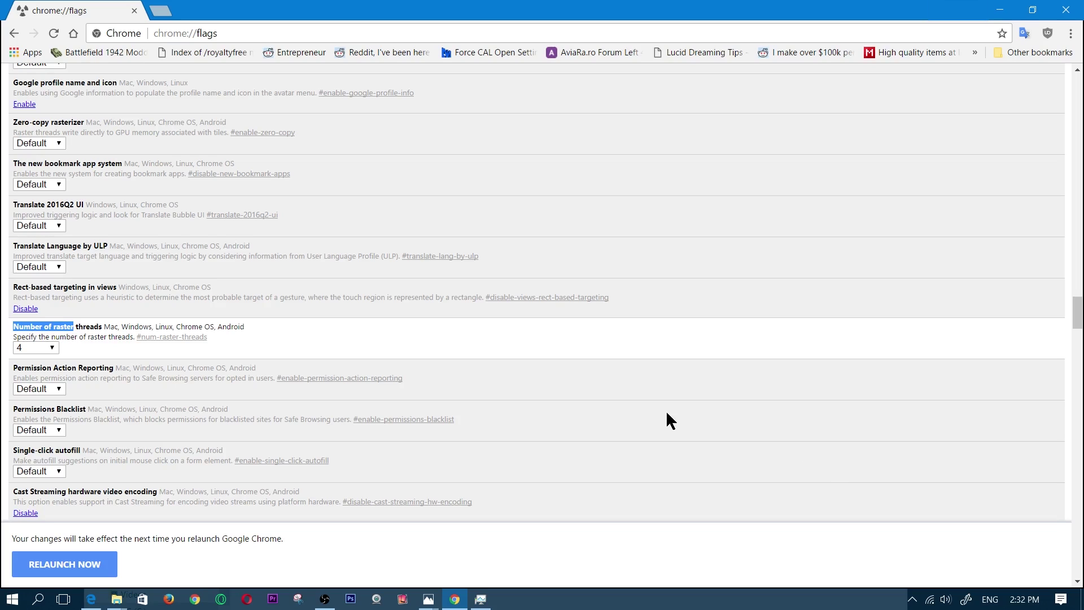
key("ctrl+f")
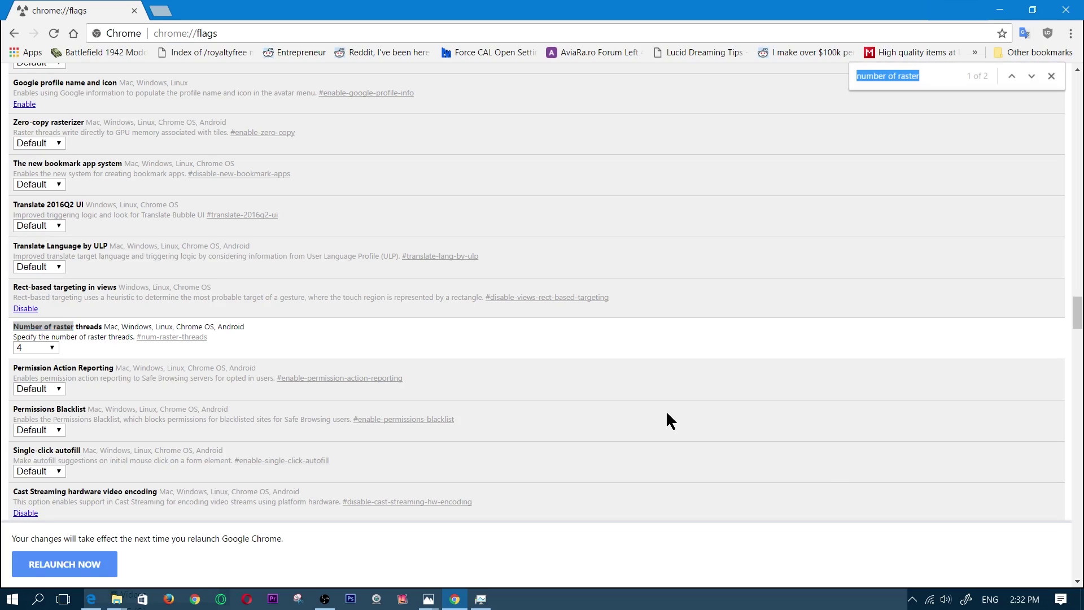
Step: Search the flags for 'experimental canvas', then 'fast tab', then 'experimental quic prot'
type("expe")
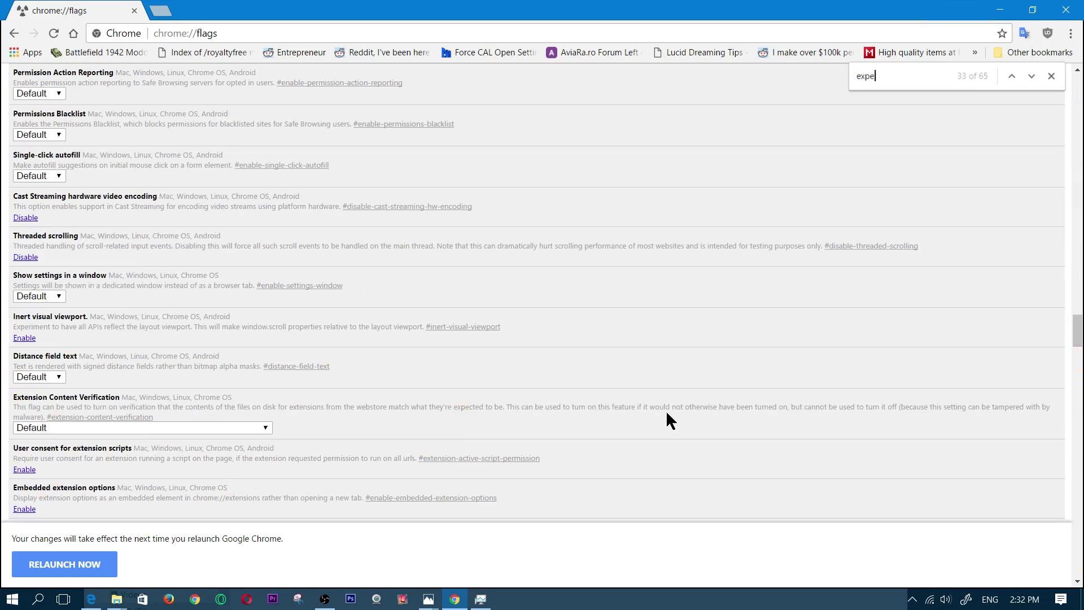
type("rimental")
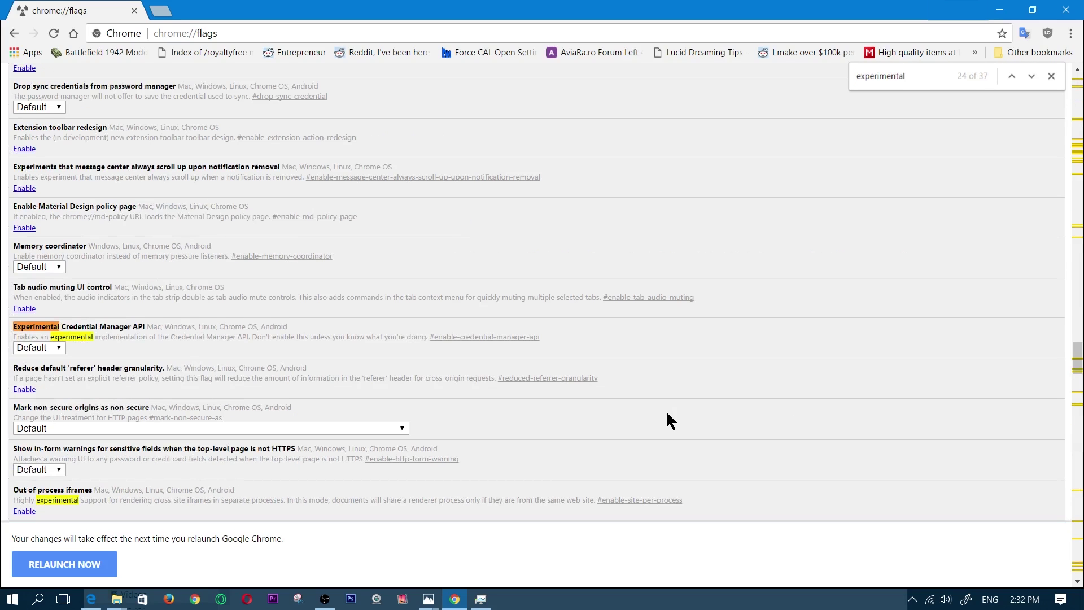
type(" canvas")
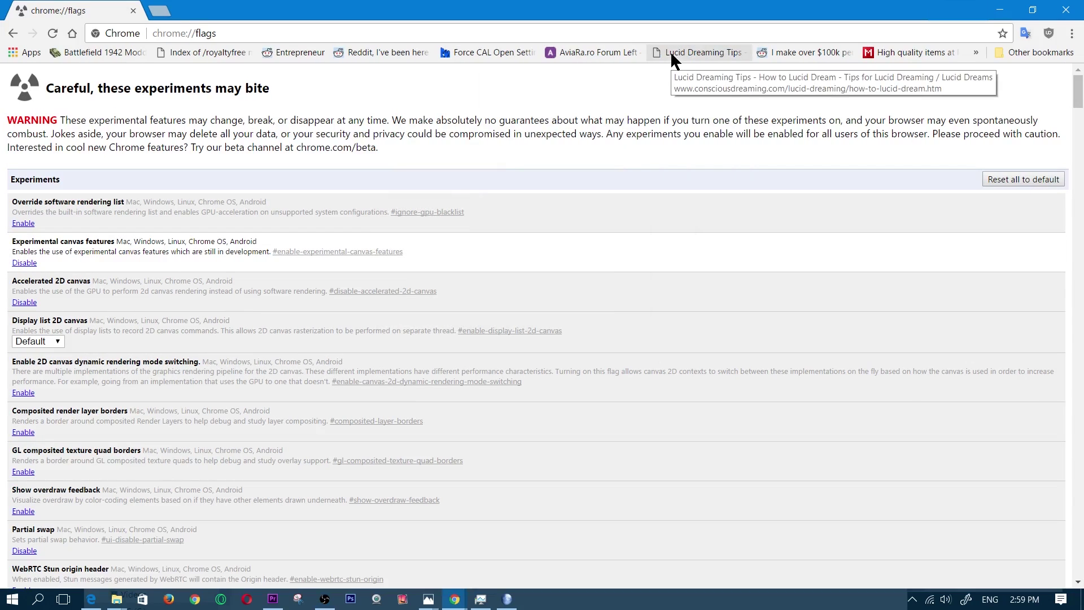
key("ctrl+f")
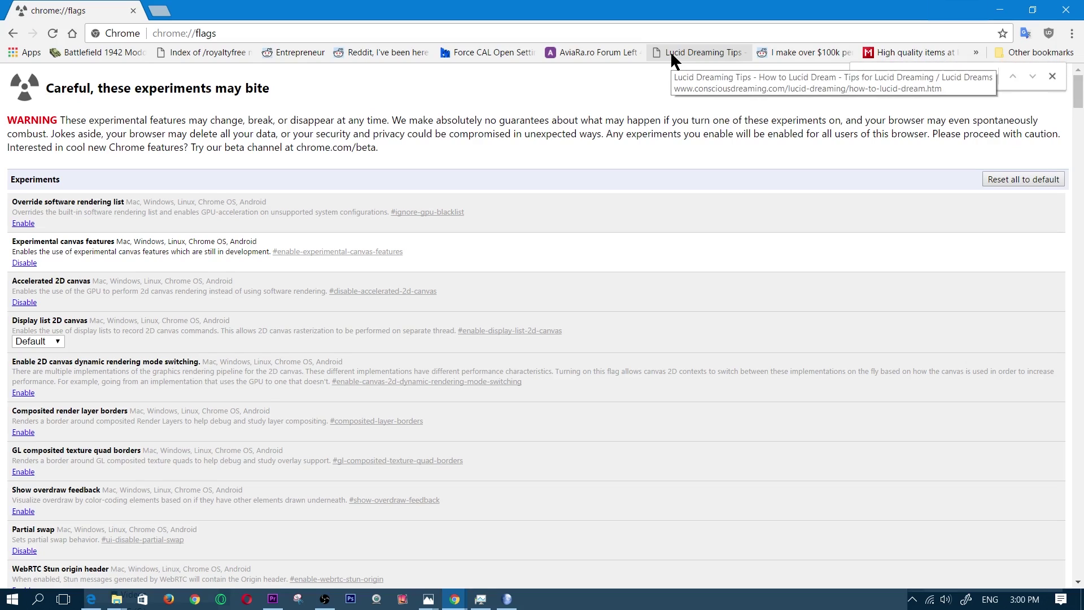
type("fast tab")
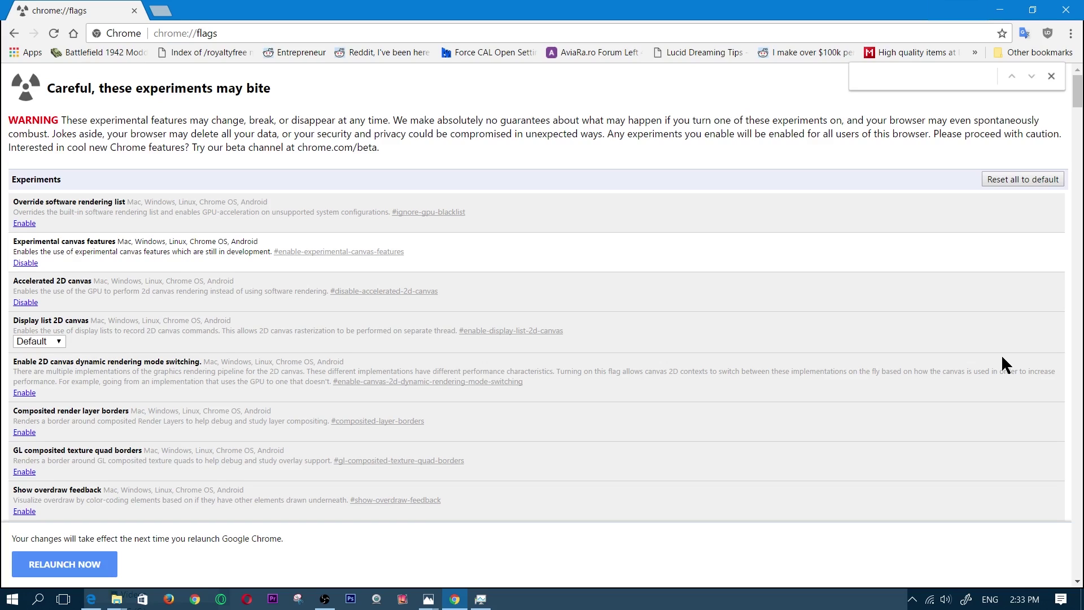
type("experimental quic")
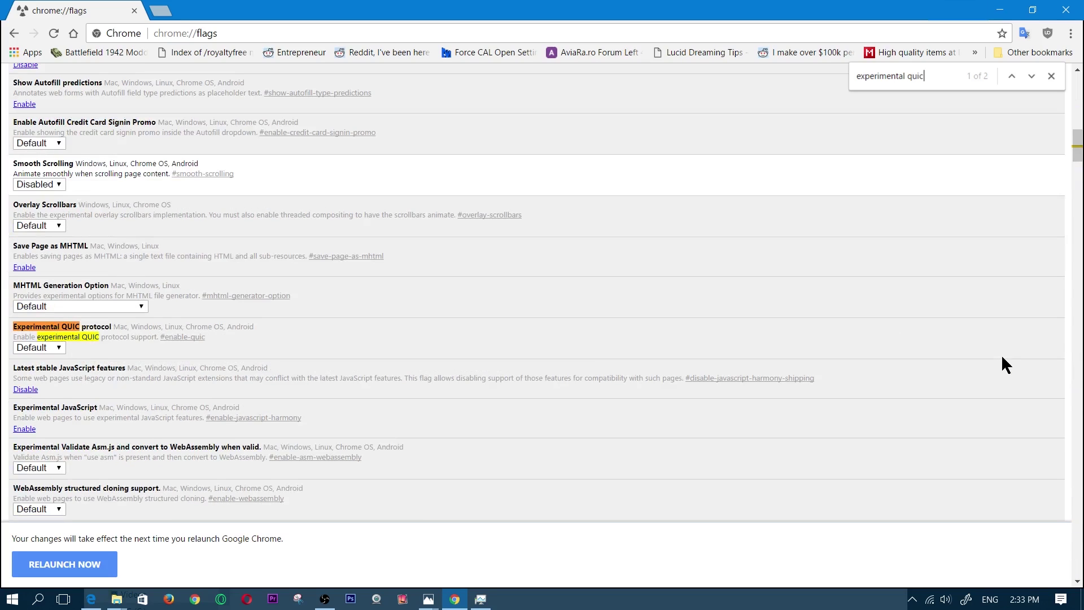
type(" prot")
Step: Set Experimental QUIC protocol to Enabled and bring up the More tools menu
left_click(45, 345)
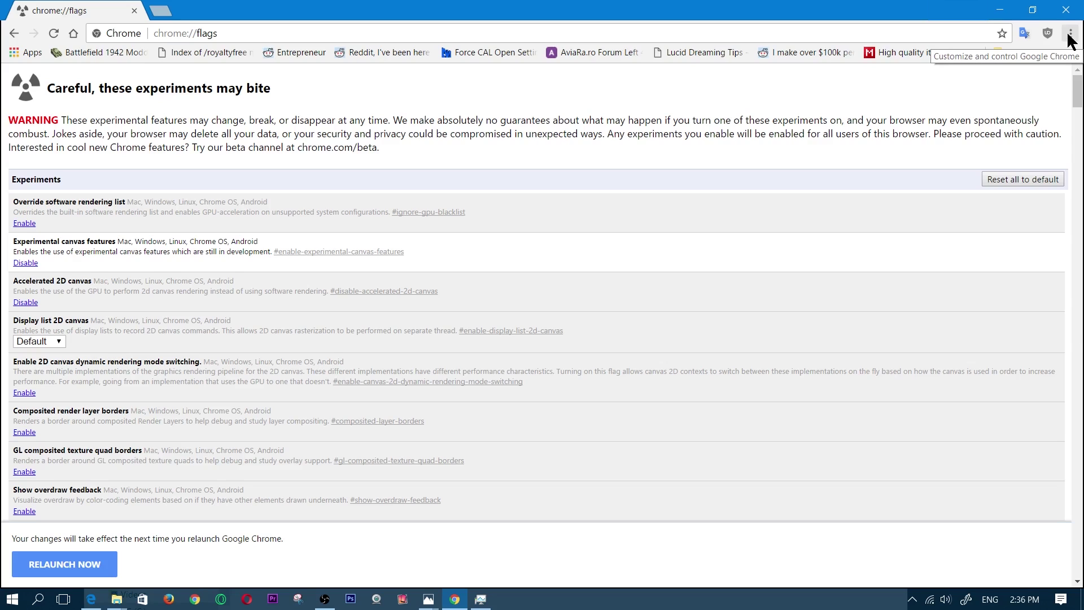
left_click(1069, 33)
mouse_move(961, 232)
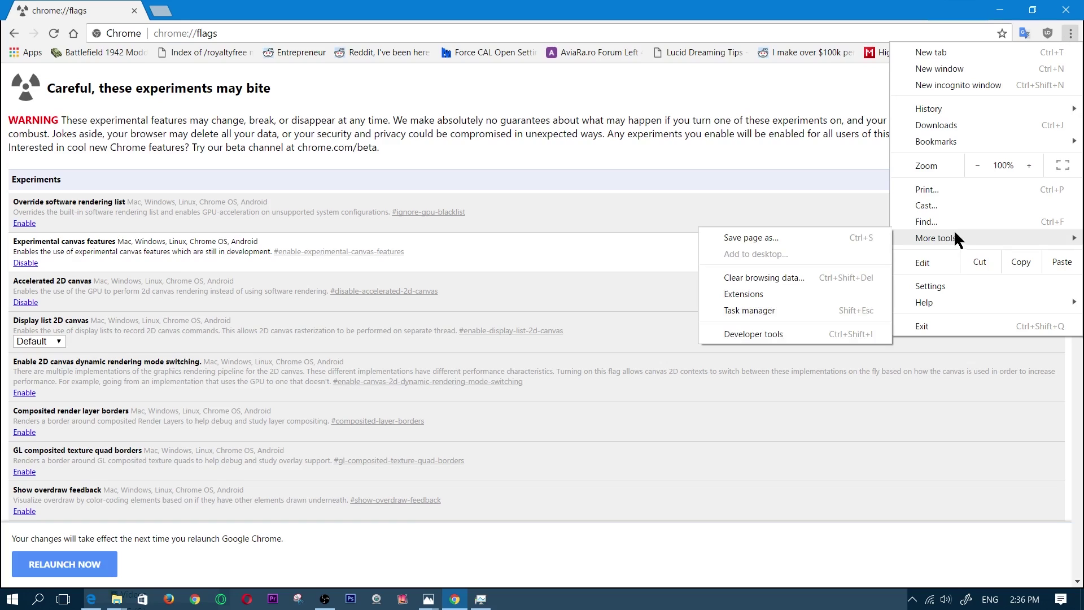
Step: Open the Extensions page and review Google Docs, Sheets, Slides, Translate and uBlock Origin
left_click(764, 295)
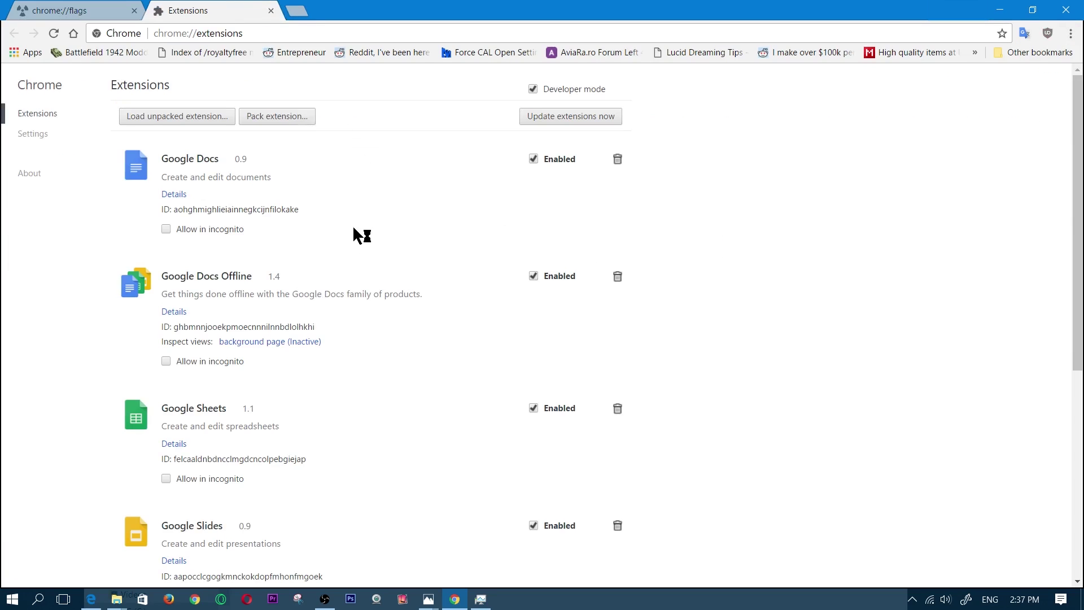
scroll(331, 262, "down", 5)
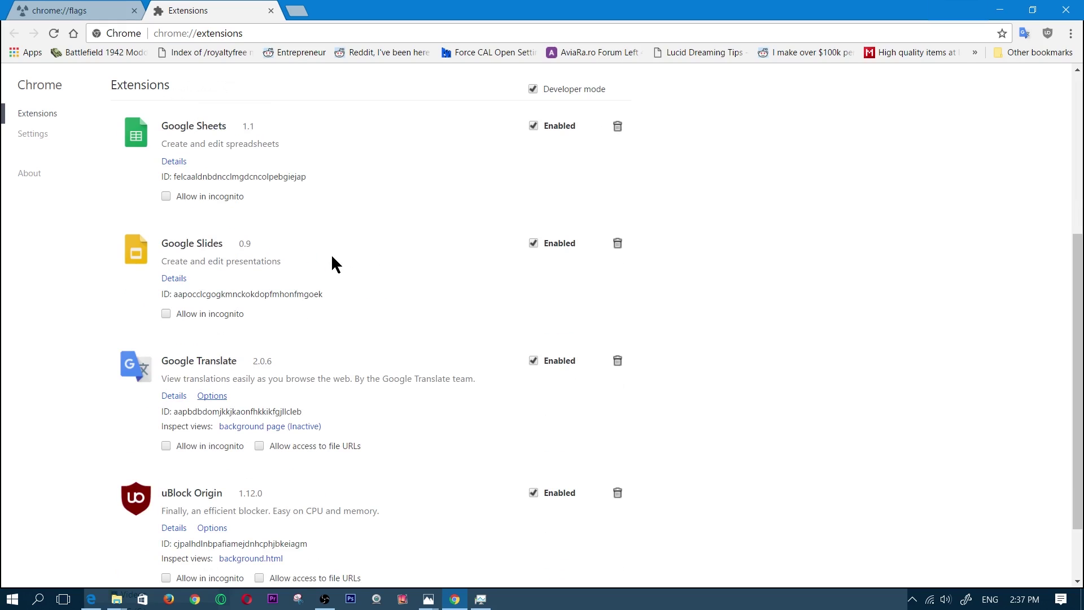
scroll(333, 251, "down", 2)
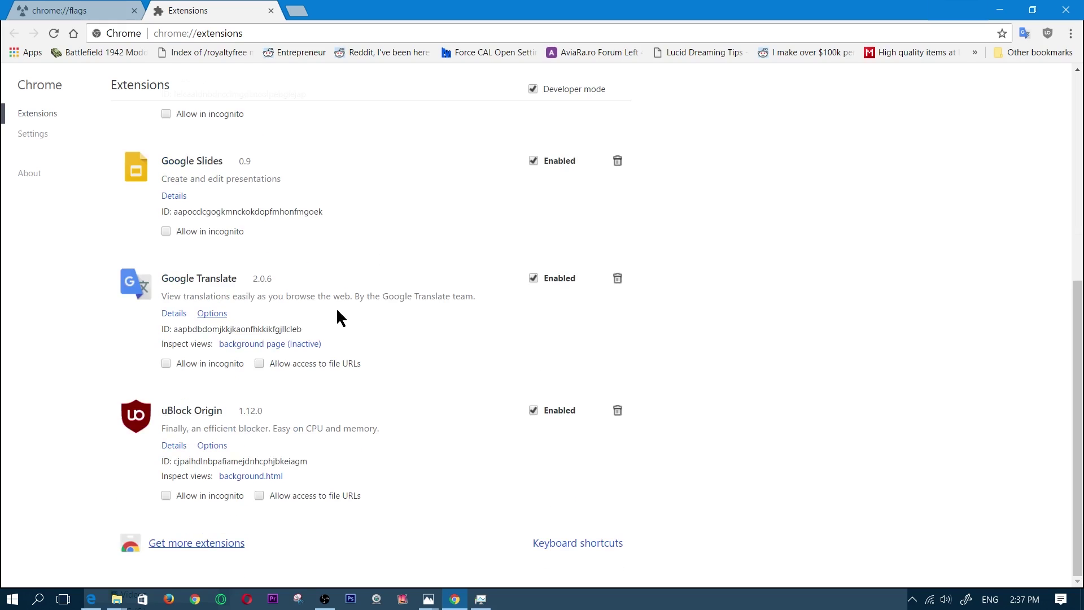
scroll(305, 316, "up", 5)
scroll(273, 318, "up", 2)
scroll(271, 322, "down", 1)
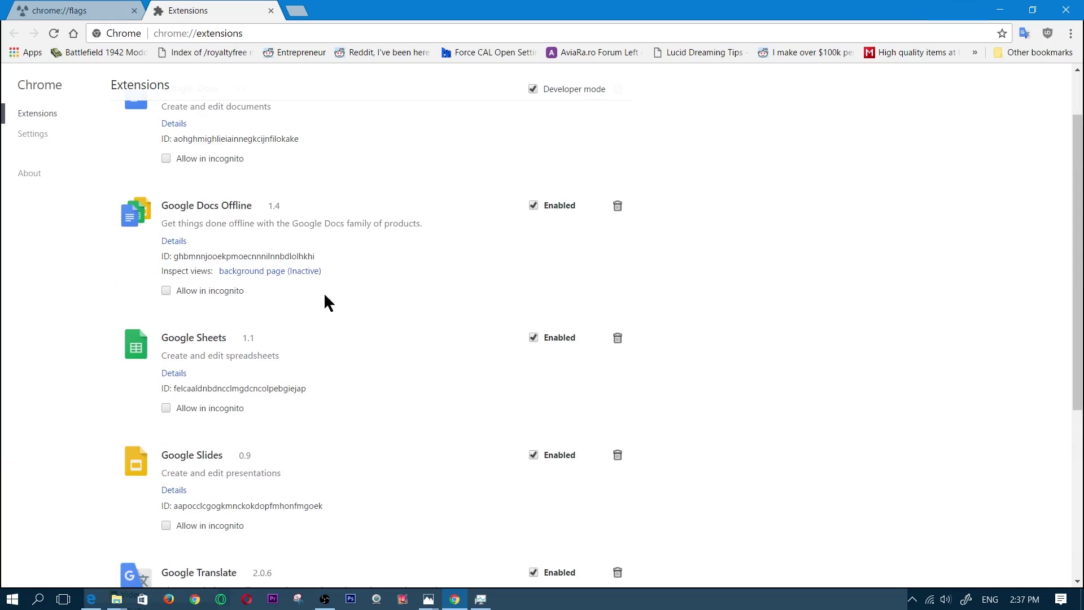
scroll(298, 291, "up", 1)
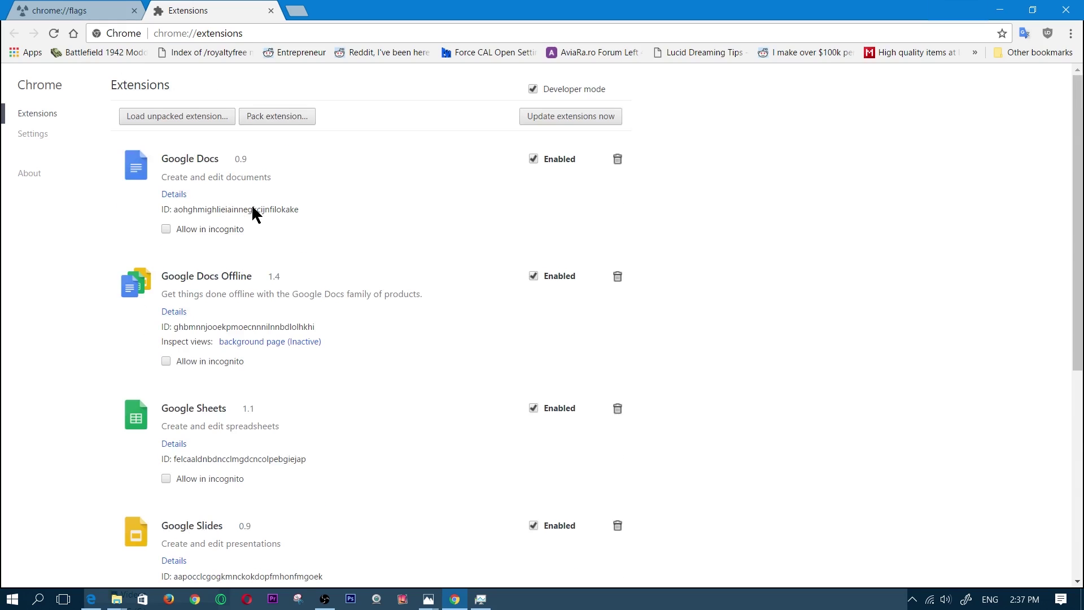
scroll(251, 213, "down", 5)
scroll(261, 293, "down", 2)
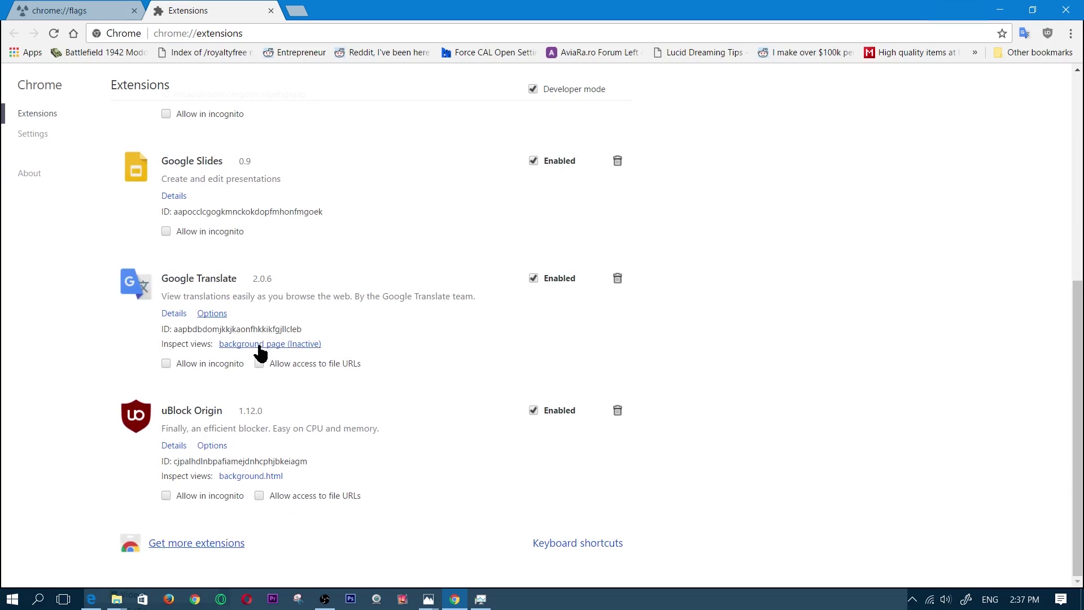
scroll(276, 203, "up", 5)
scroll(409, 299, "down", 3)
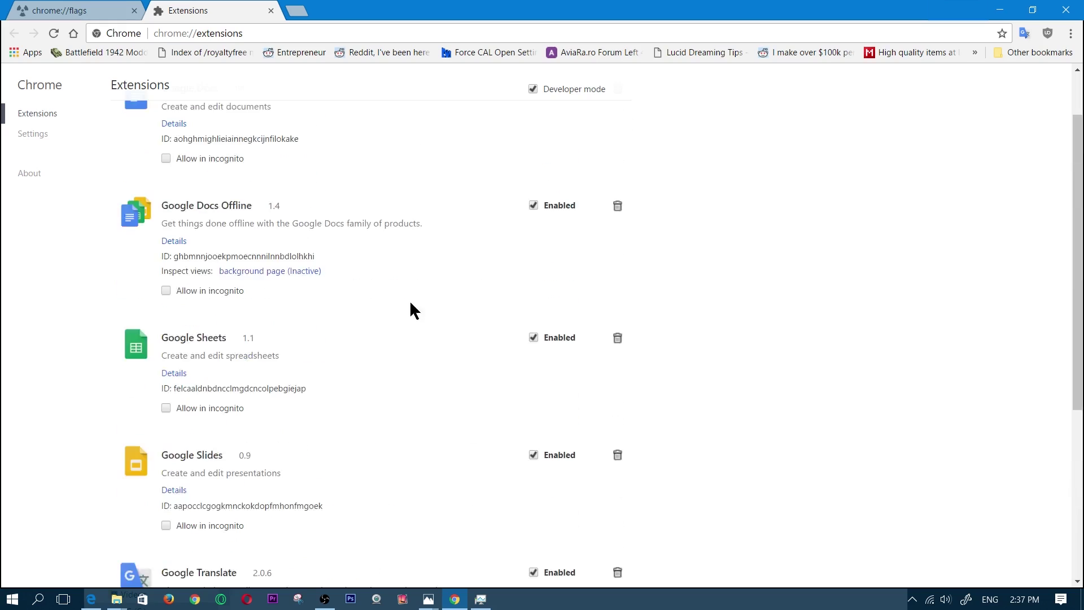
scroll(293, 270, "down", 3)
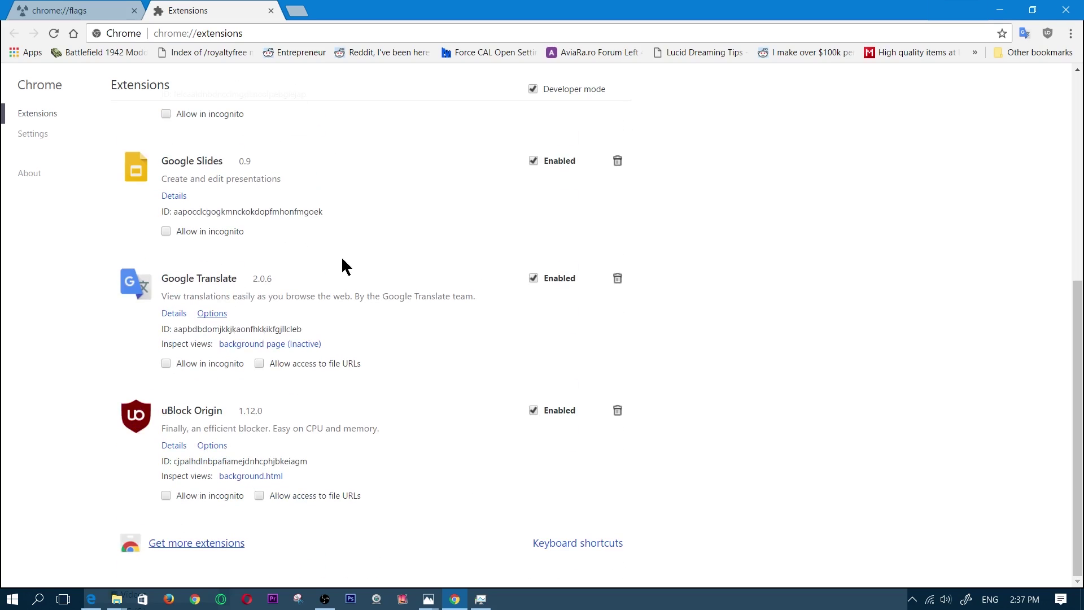
scroll(342, 259, "up", 2)
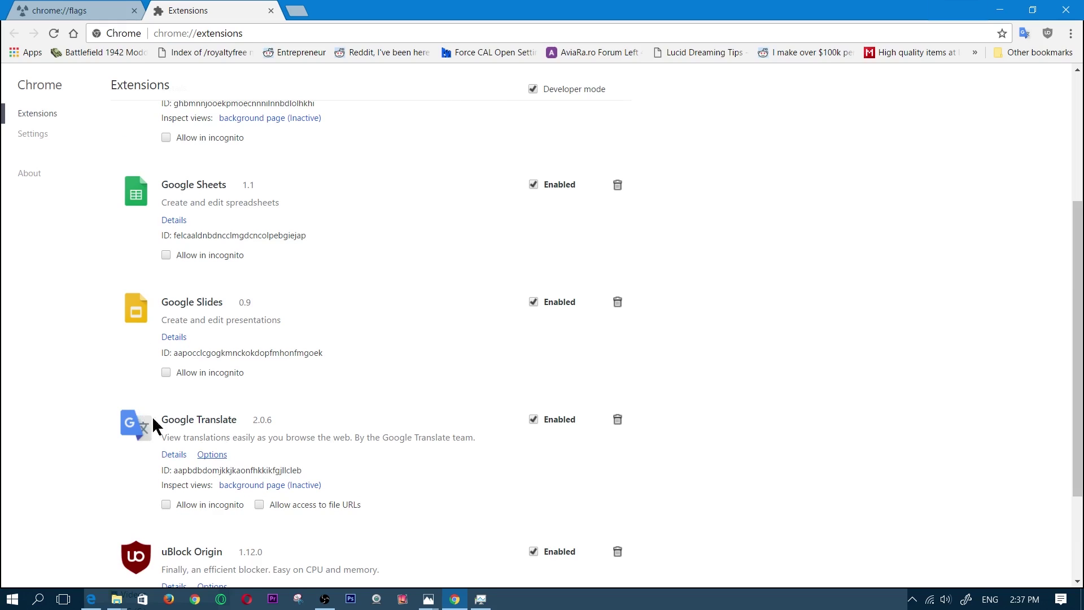
scroll(396, 449, "up", 4)
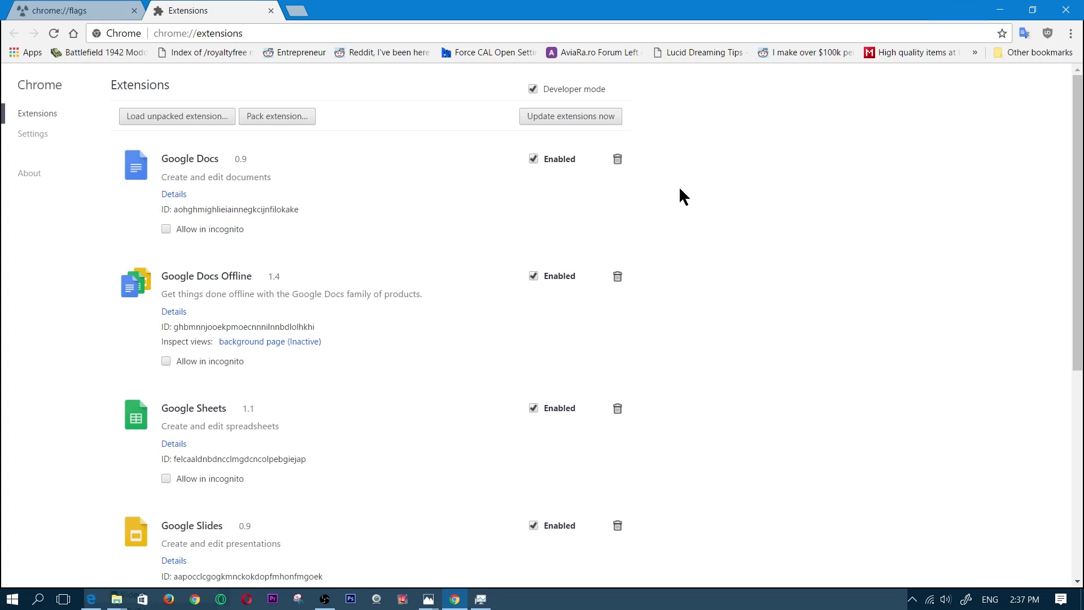
Step: Return to the chrome://flags tab and relaunch Chrome to apply the flag changes
key("ctrl+shift+Tab")
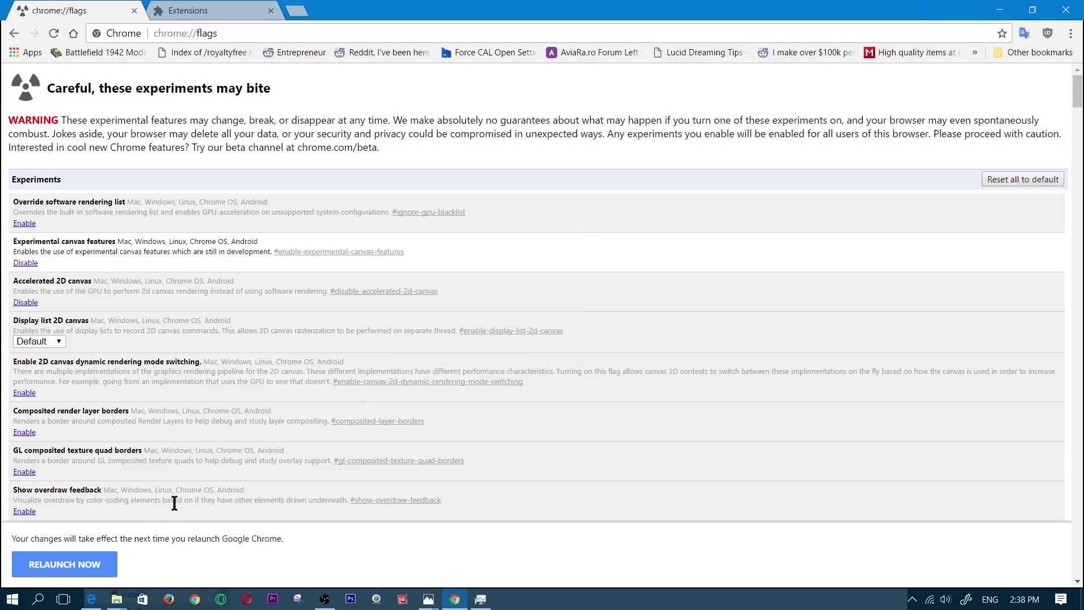
left_click(68, 565)
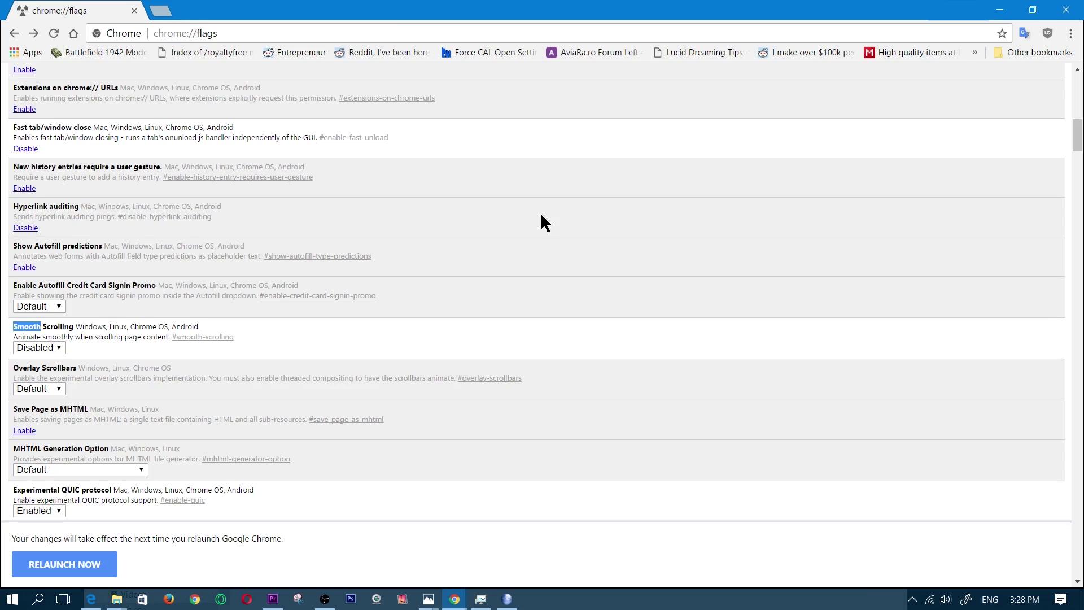
Step: Scroll the flags page to Smooth Scrolling and switch it from Disabled to Enabled
scroll(389, 213, "down", 4)
scroll(388, 213, "up", 2)
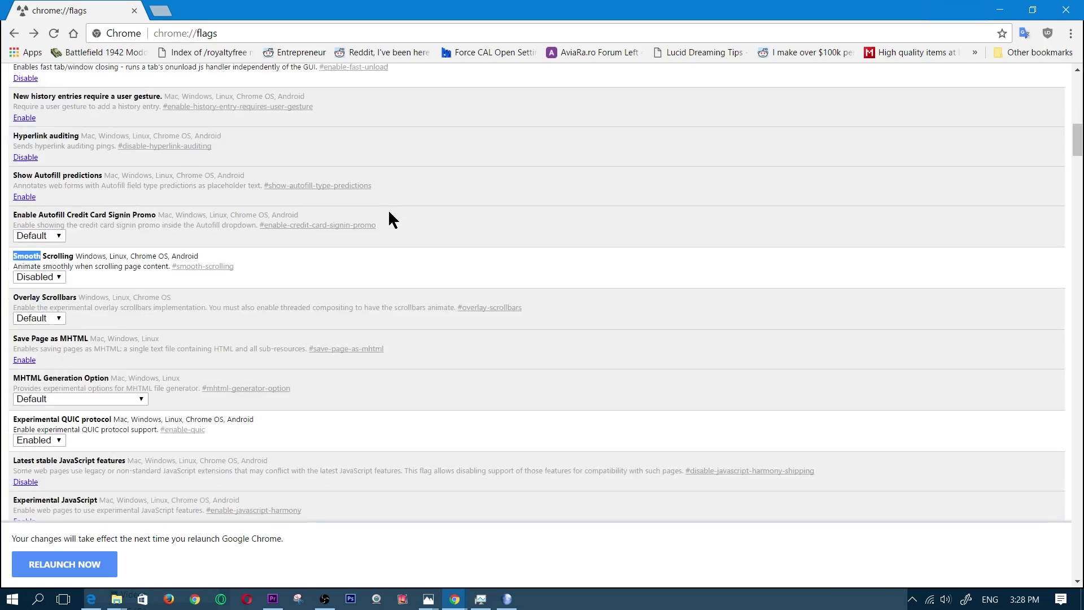
scroll(388, 210, "up", 1)
scroll(388, 211, "down", 2)
scroll(388, 211, "up", 3)
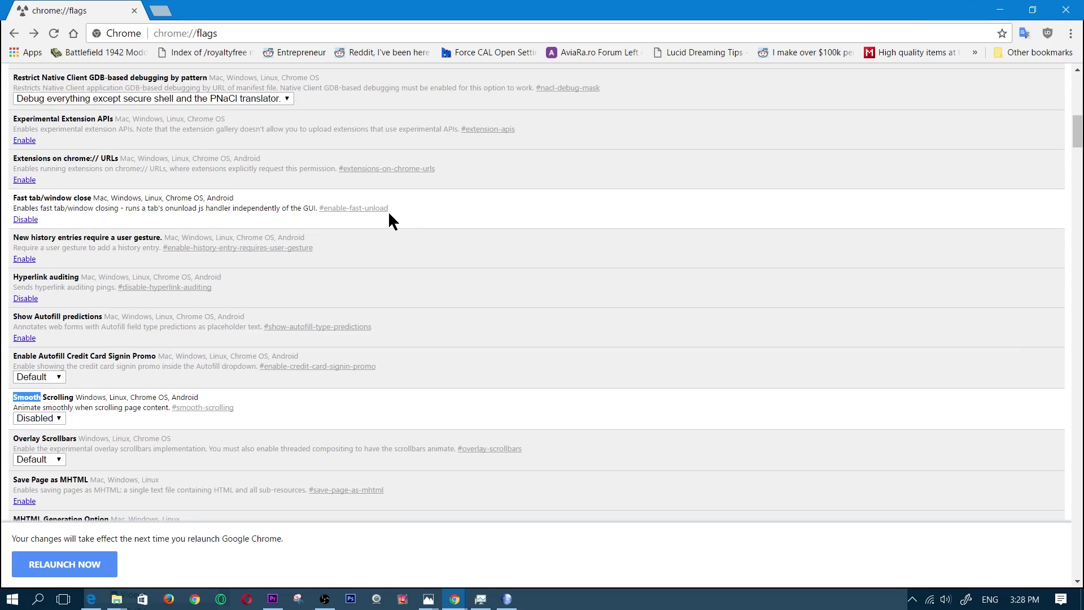
scroll(452, 243, "down", 3)
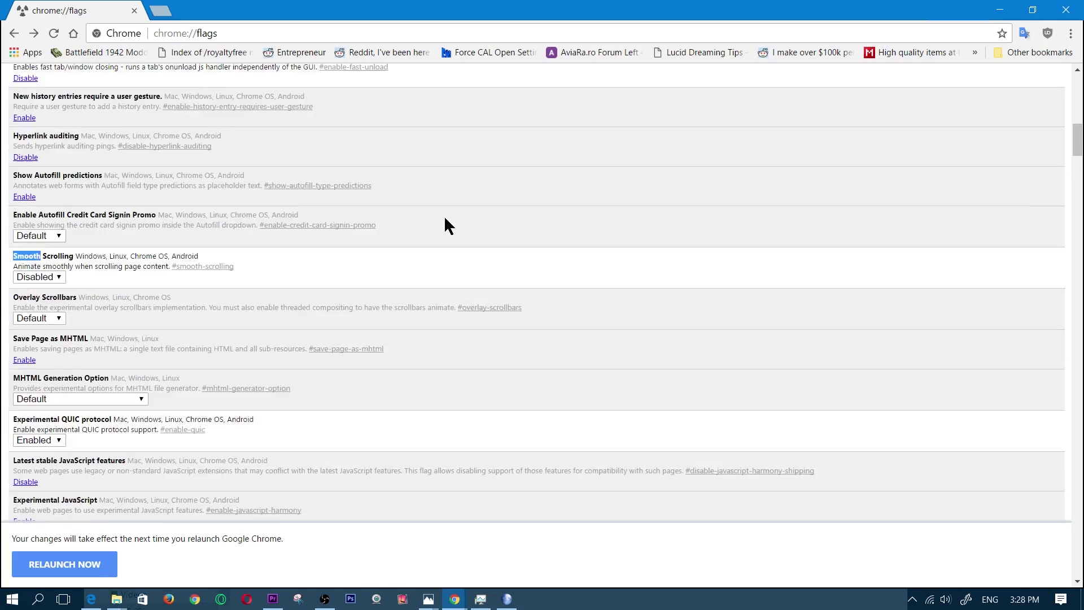
scroll(446, 225, "up", 3)
scroll(445, 217, "down", 3)
scroll(445, 218, "up", 3)
scroll(445, 215, "down", 1)
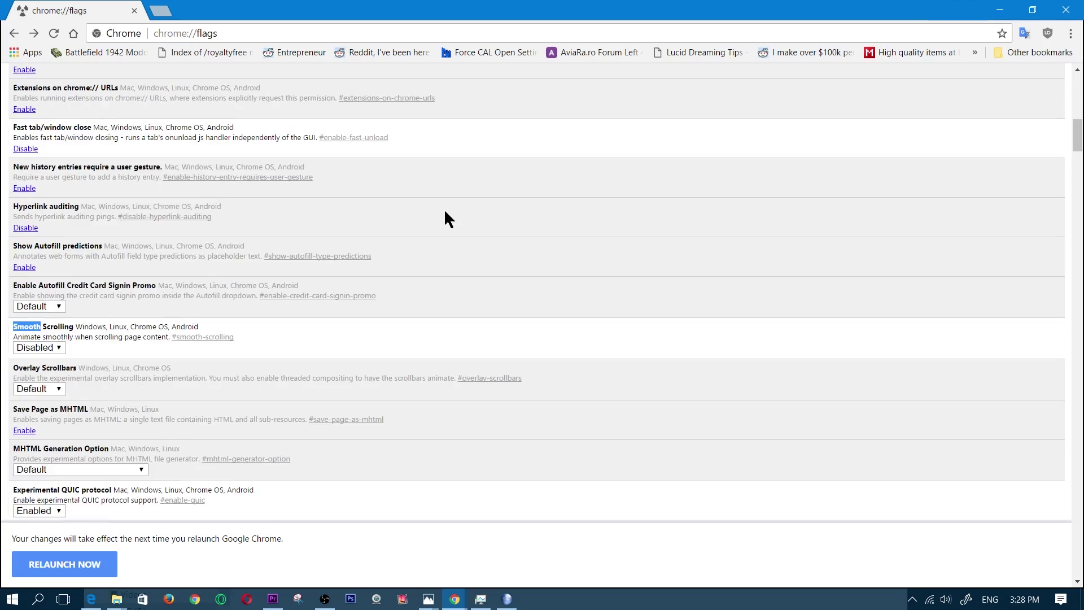
scroll(444, 210, "up", 1)
scroll(443, 212, "down", 1)
scroll(350, 232, "down", 1)
scroll(377, 229, "up", 2)
scroll(374, 232, "down", 2)
scroll(364, 232, "up", 2)
scroll(356, 232, "down", 2)
scroll(351, 235, "down", 2)
scroll(351, 235, "up", 4)
scroll(346, 235, "down", 2)
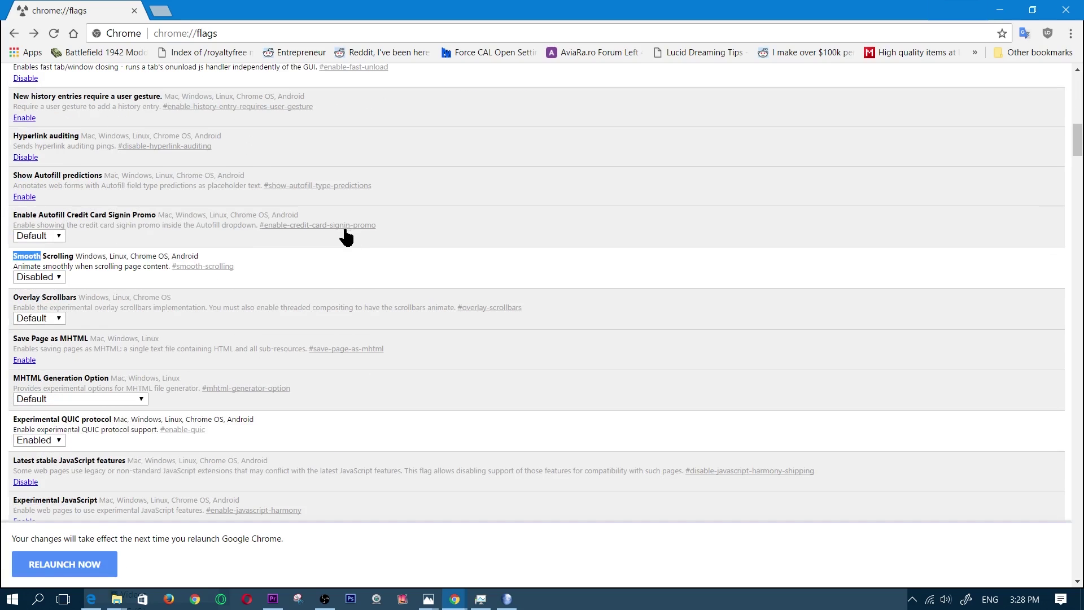
left_click(59, 275)
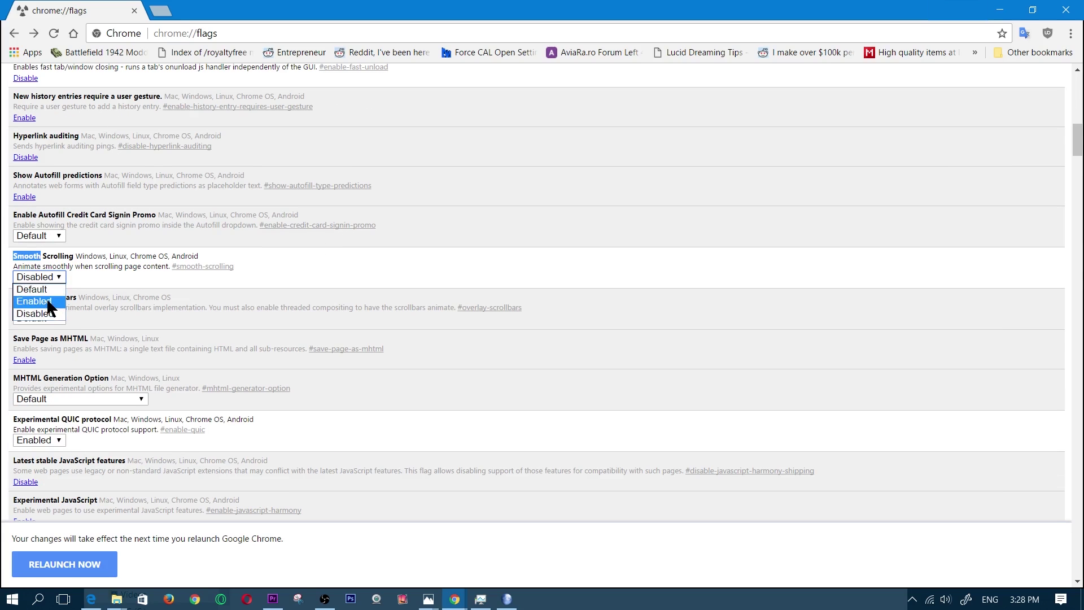
left_click(47, 301)
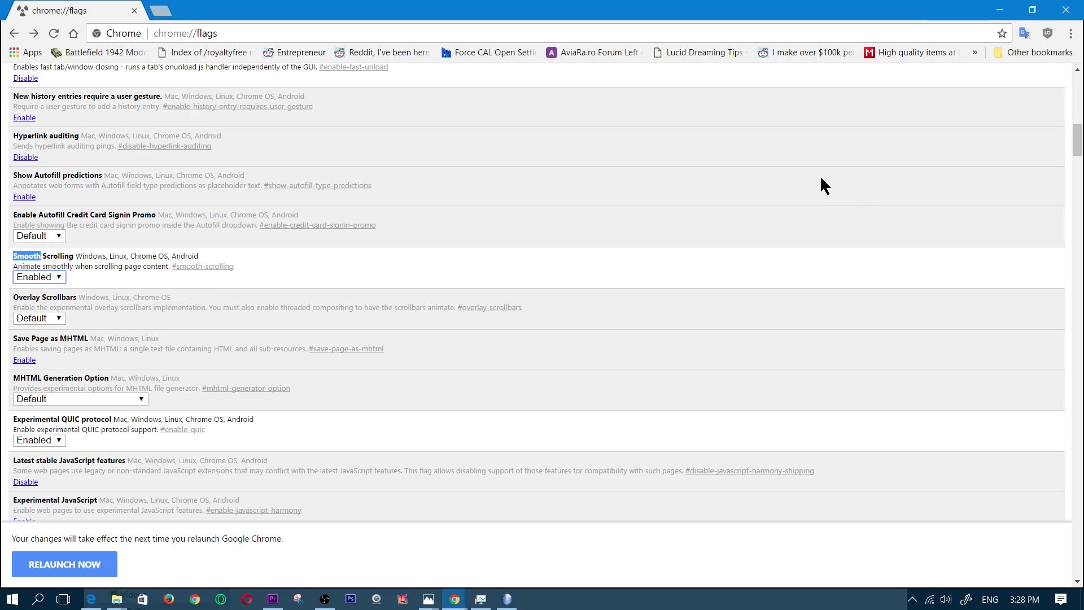
Step: Search the flags page for 'smooth' to locate the Smooth Scrolling experiment
key("ctrl+f")
type("s")
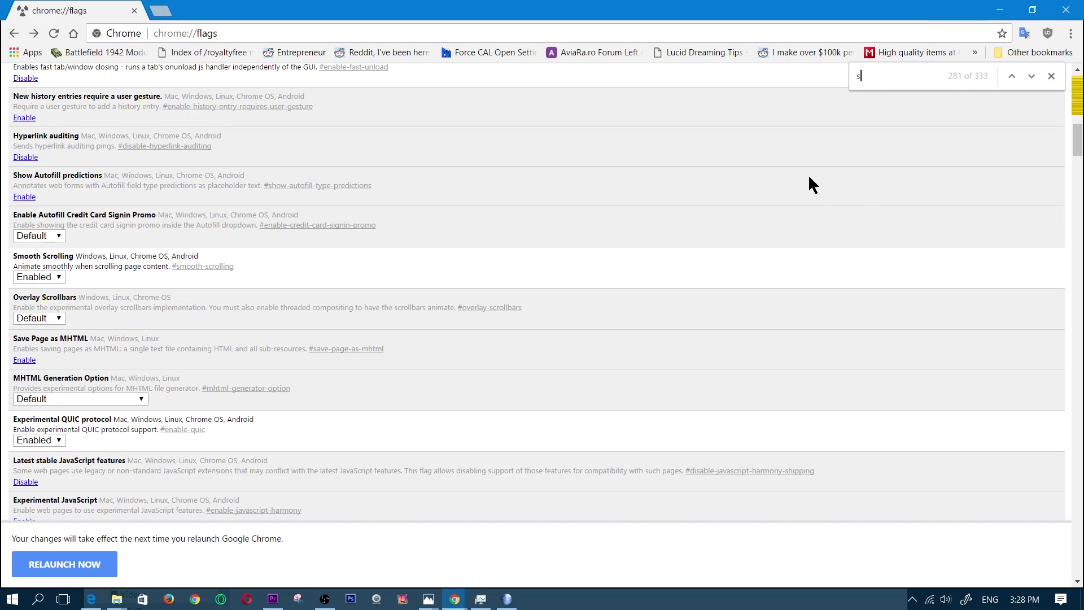
type("mooth")
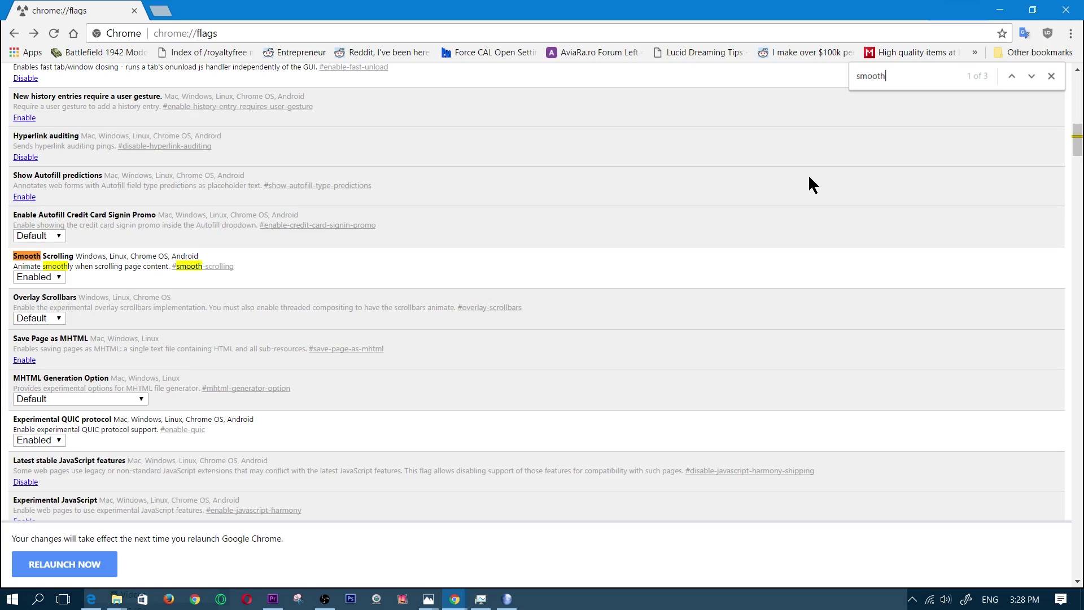
key("BackSpace")
key("BackSpace")
key("BackSpace")
key("BackSpace")
key("BackSpace")
key("BackSpace")
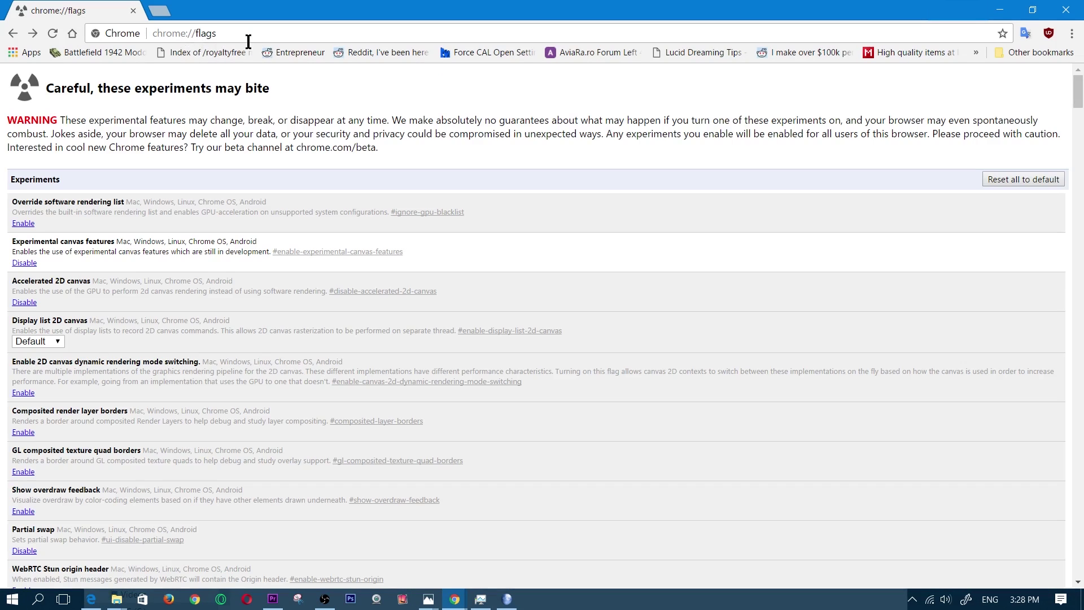
Step: Scroll down and up through the experiments list to test smooth scrolling
scroll(281, 279, "down", 15)
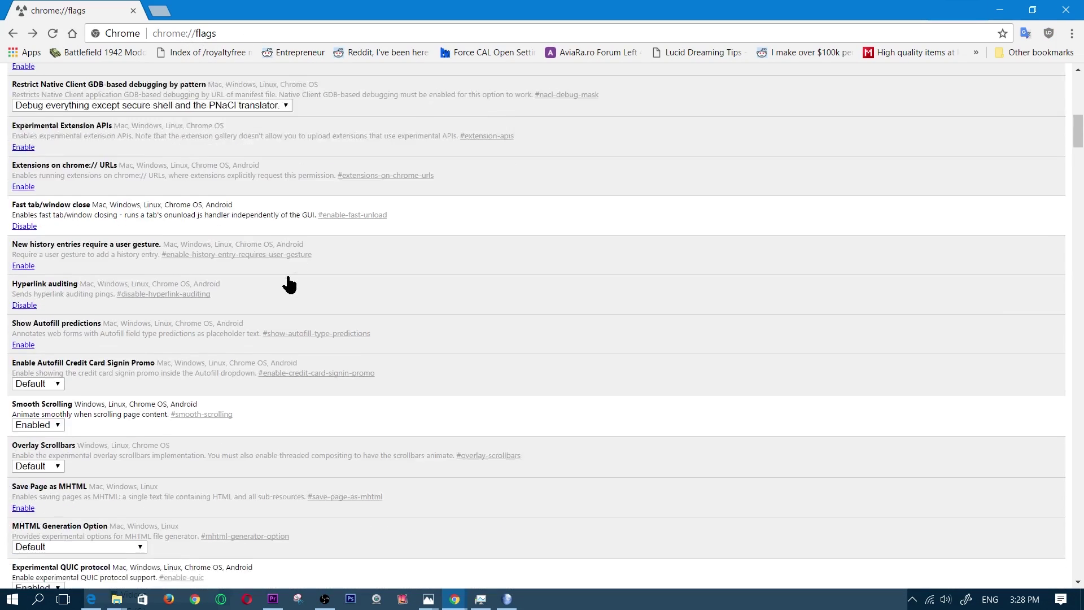
scroll(291, 268, "down", 2)
scroll(290, 265, "up", 4)
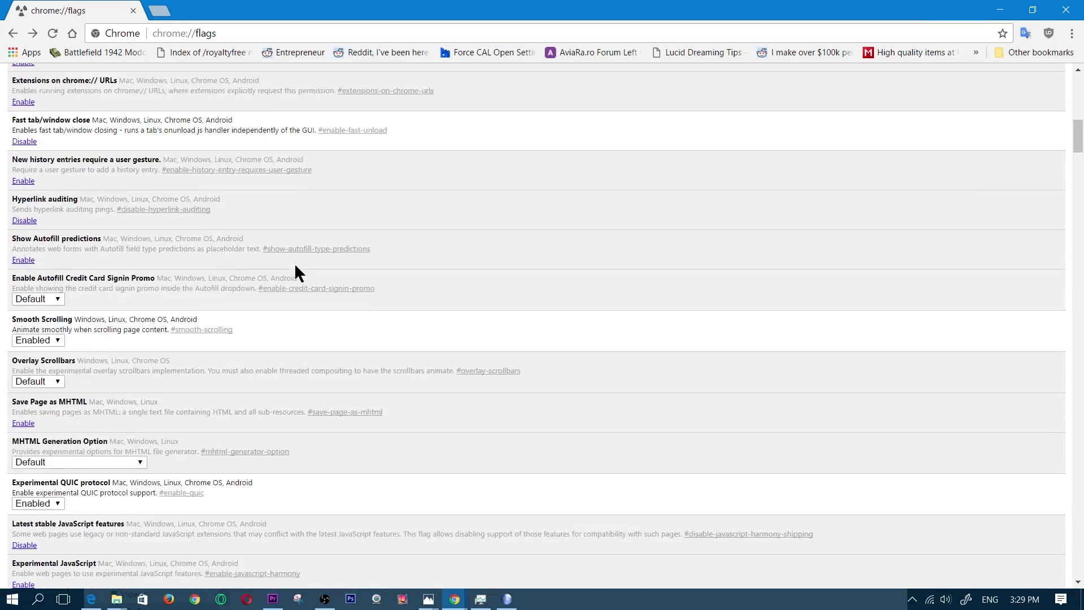
scroll(295, 270, "down", 4)
scroll(297, 268, "up", 5)
scroll(293, 263, "down", 6)
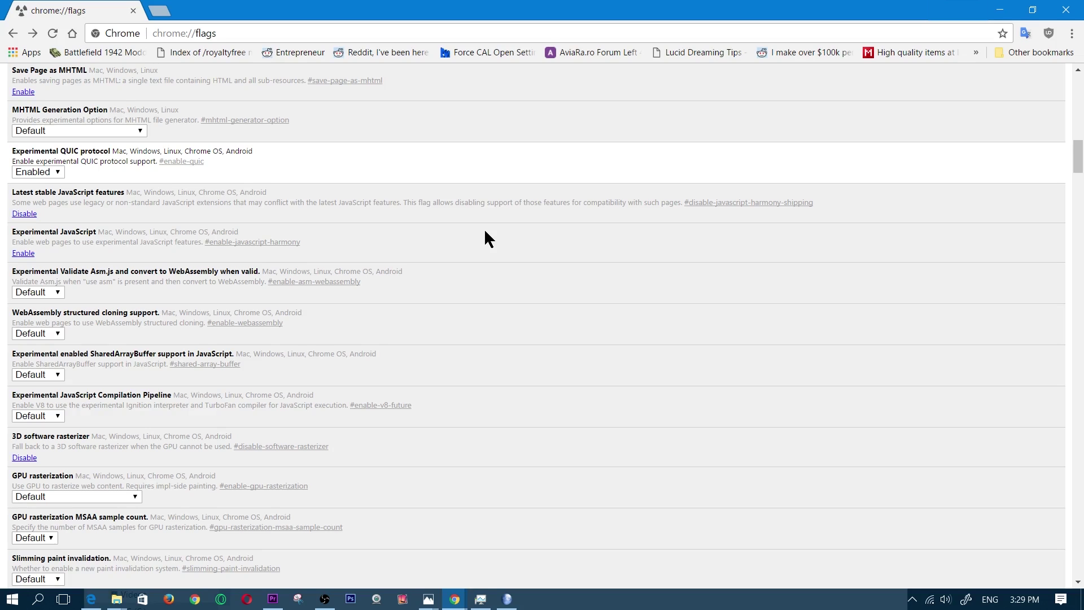
Step: Find the Smooth Scrolling flag with a 'smooth' page search and choose Disabled in its dropdown
key("ctrl+f")
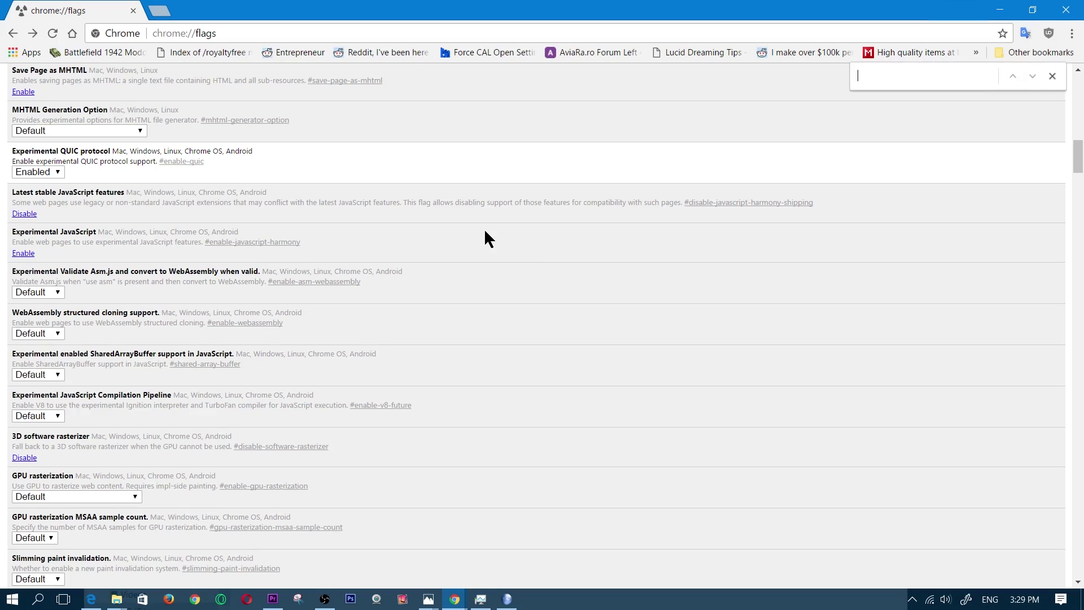
type("smooth")
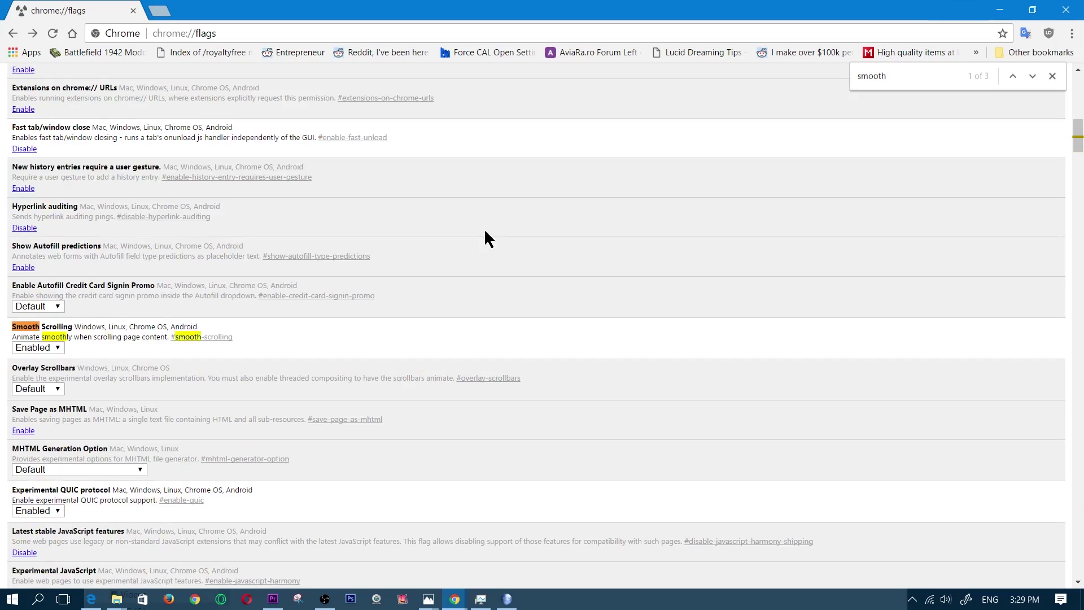
left_click(48, 345)
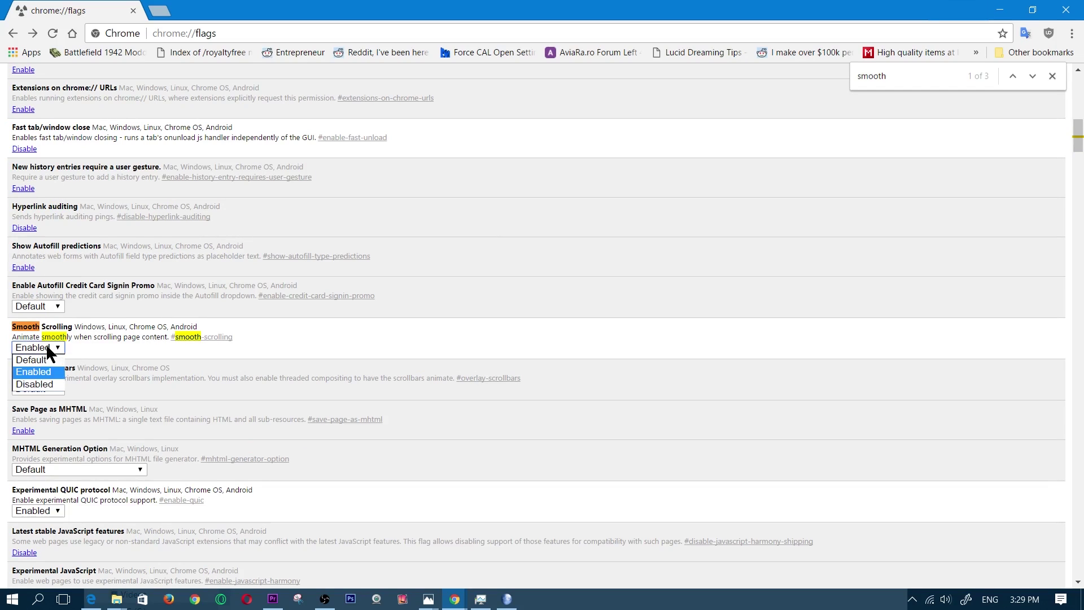
left_click(46, 383)
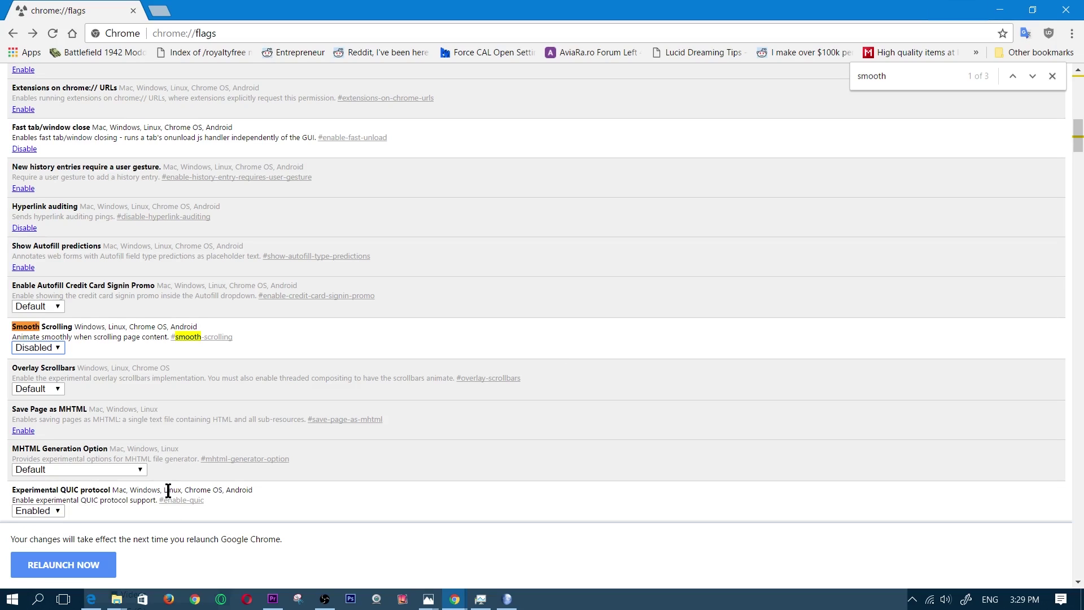